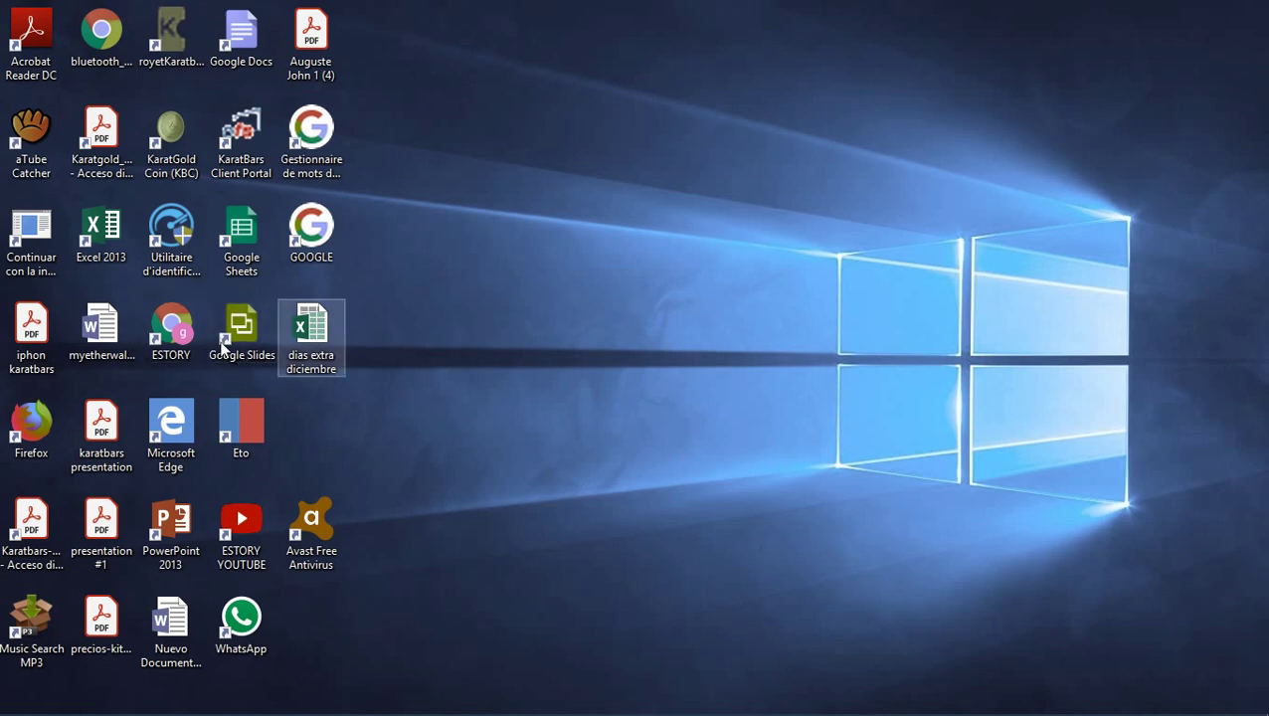
# Launch Chrome from the desktop and switch to the other existing user profile.
pyautogui.click(171, 338)
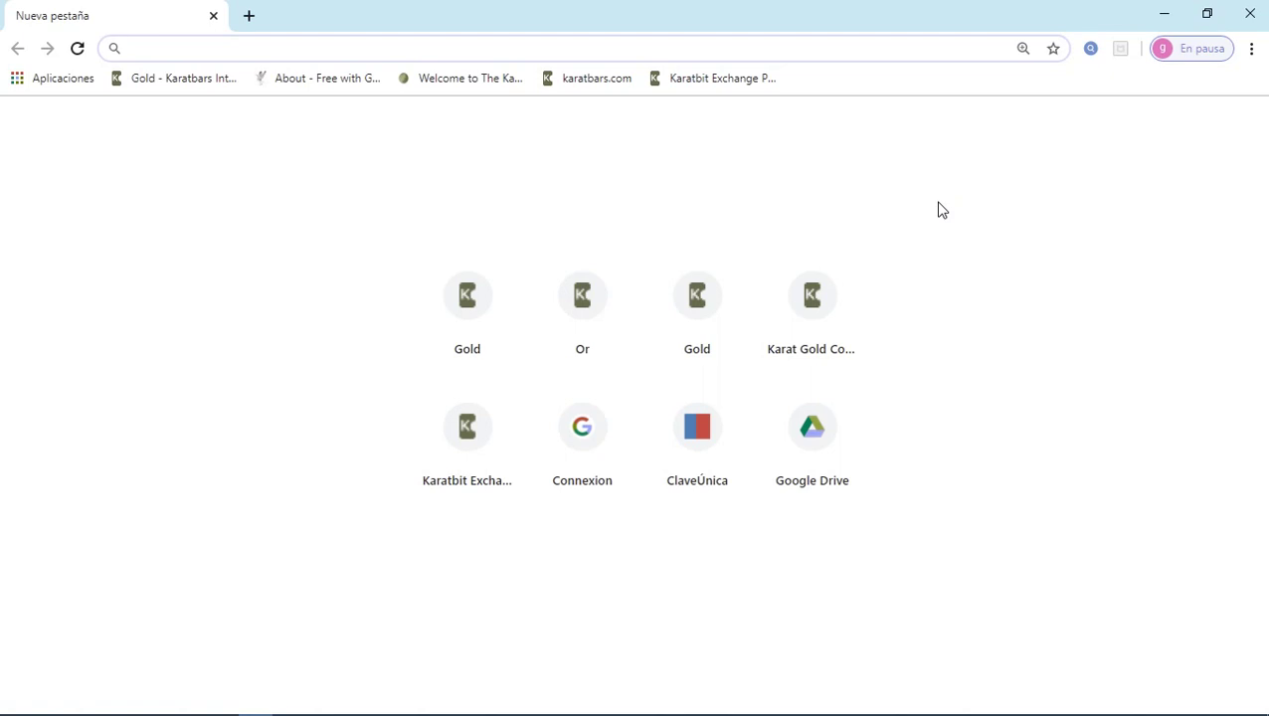
pyautogui.click(1198, 51)
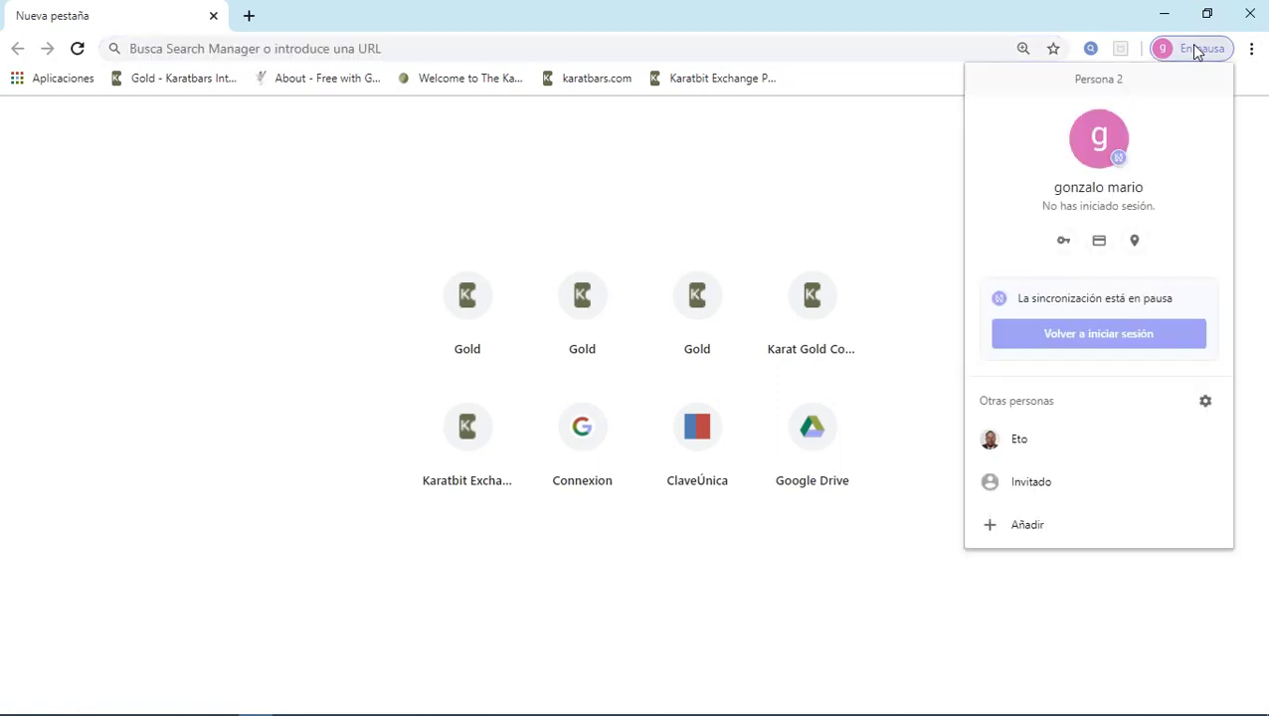
pyautogui.click(1034, 447)
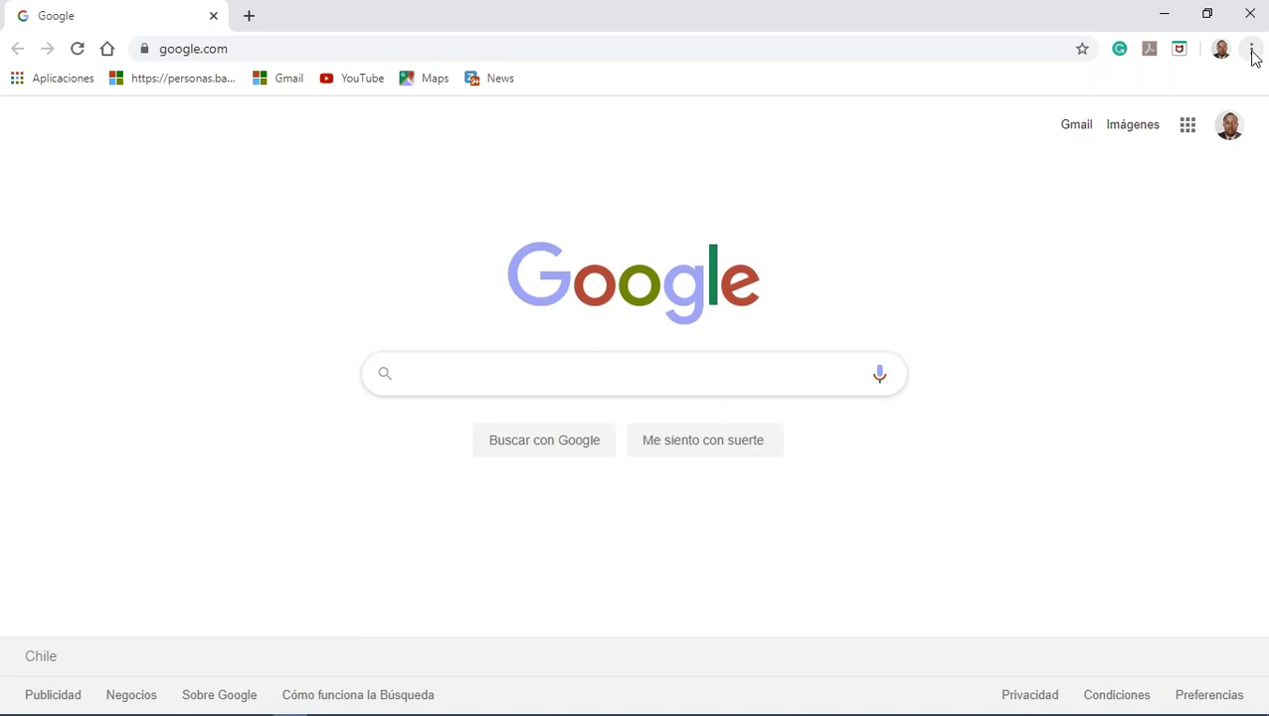
# Open the Chrome settings and go to the Contraseñas page in the Autocompletar section.
pyautogui.click(1250, 52)
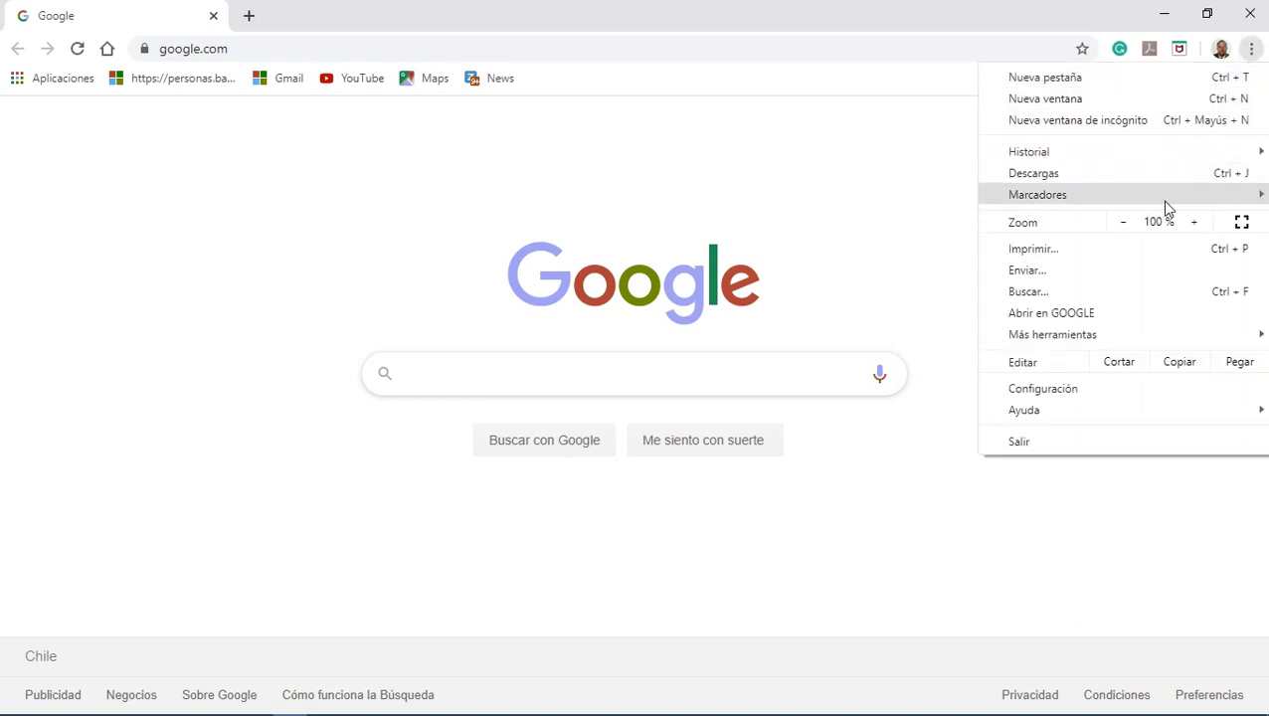
pyautogui.moveTo(1167, 208)
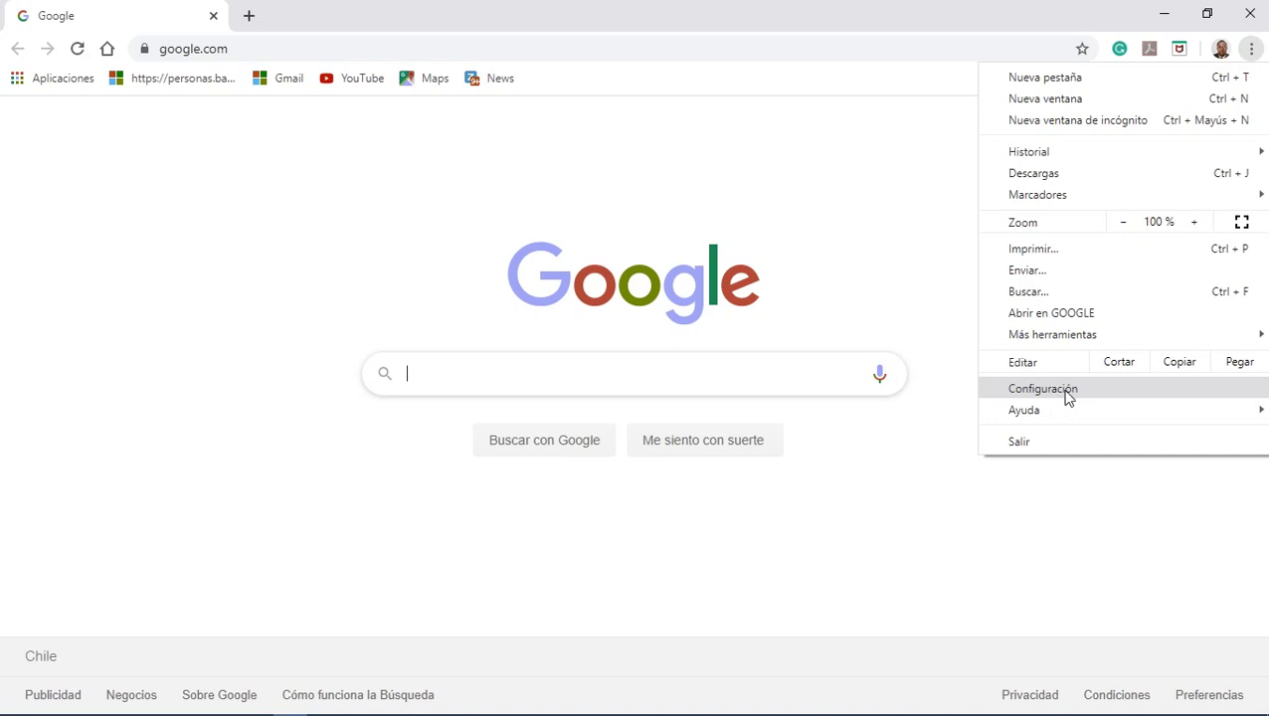
pyautogui.press('Escape')
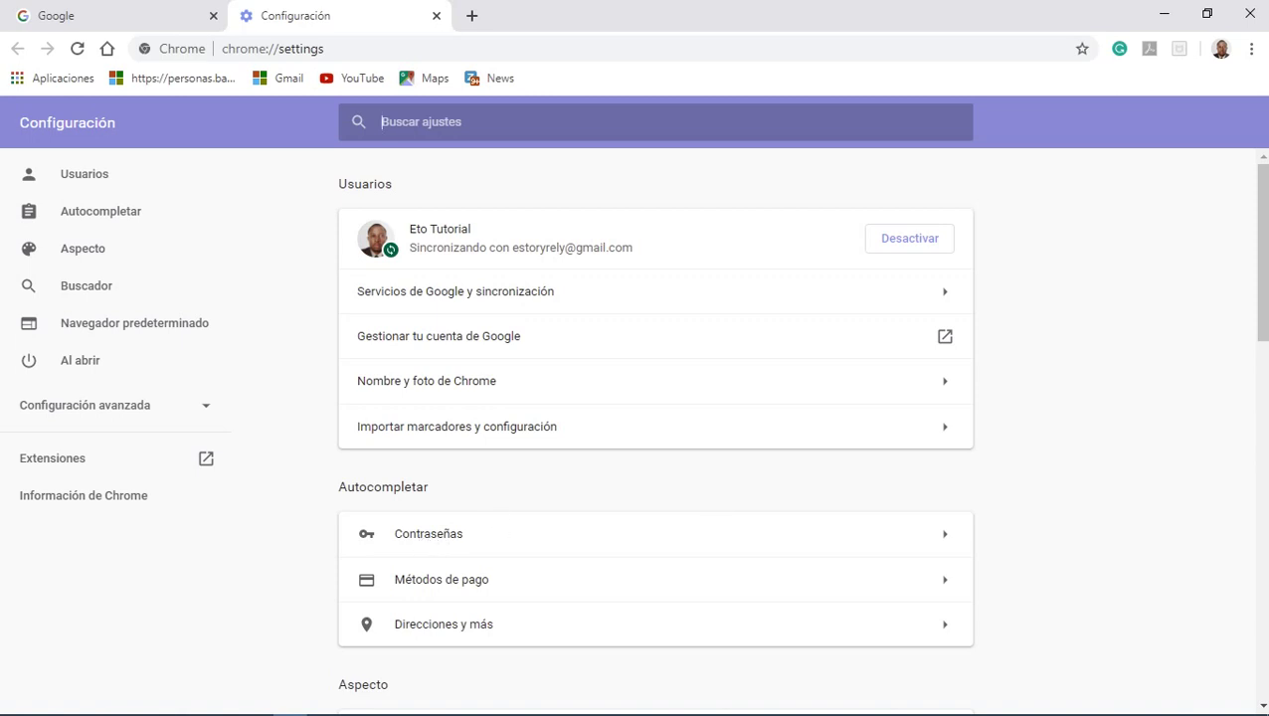
pyautogui.click(1251, 50)
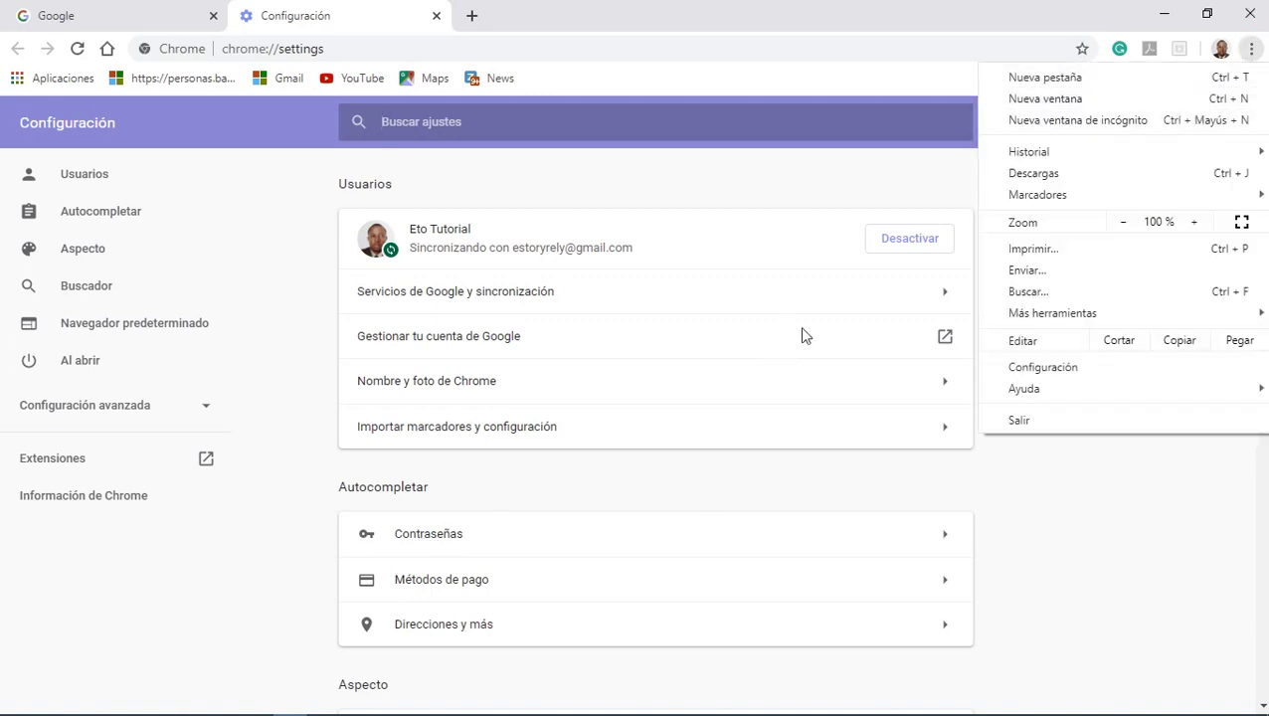
pyautogui.click(1037, 494)
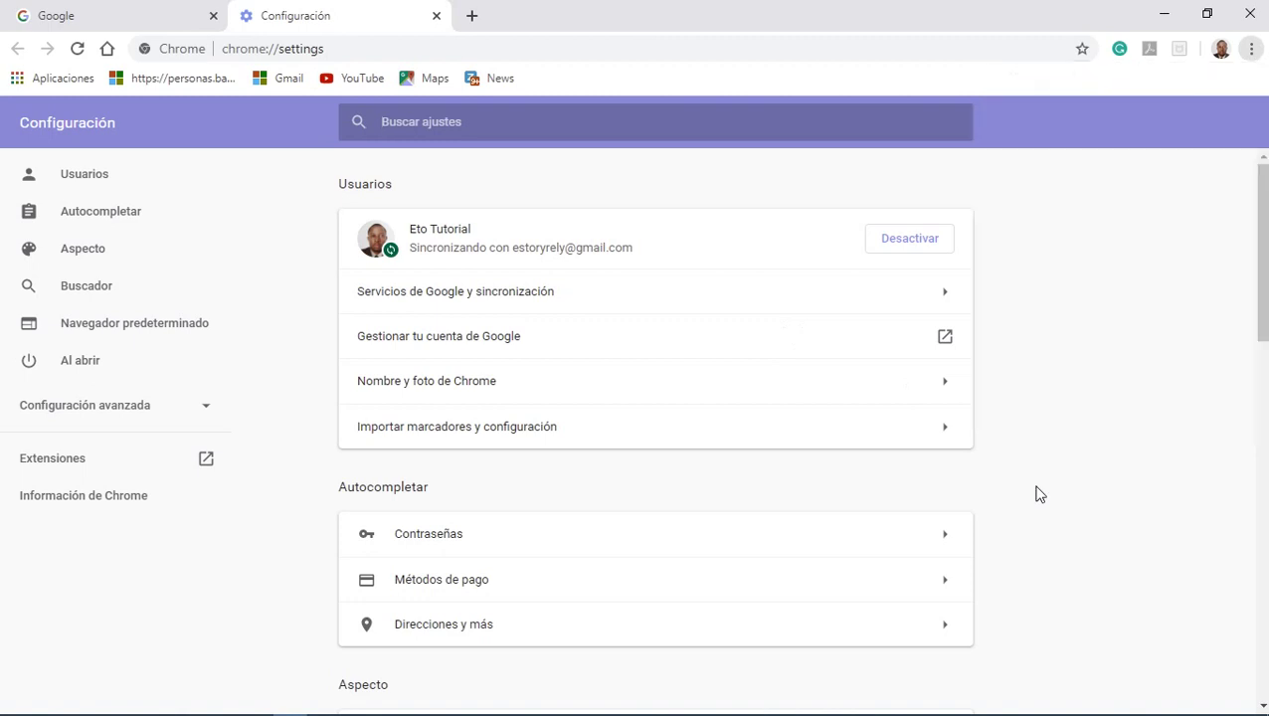
pyautogui.click(453, 538)
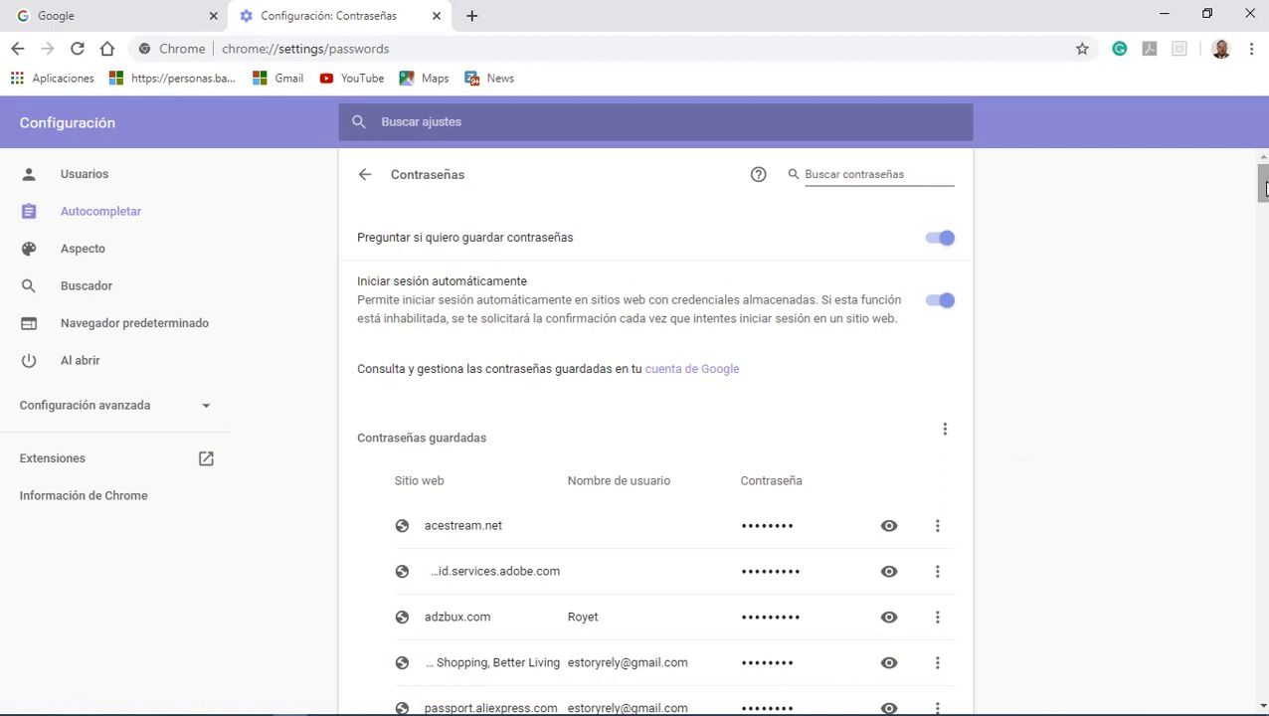
# Look through the saved passwords list, examining the websites and usernames stored for each entry.
pyautogui.moveTo(1265, 189); pyautogui.dragTo(1264, 231)
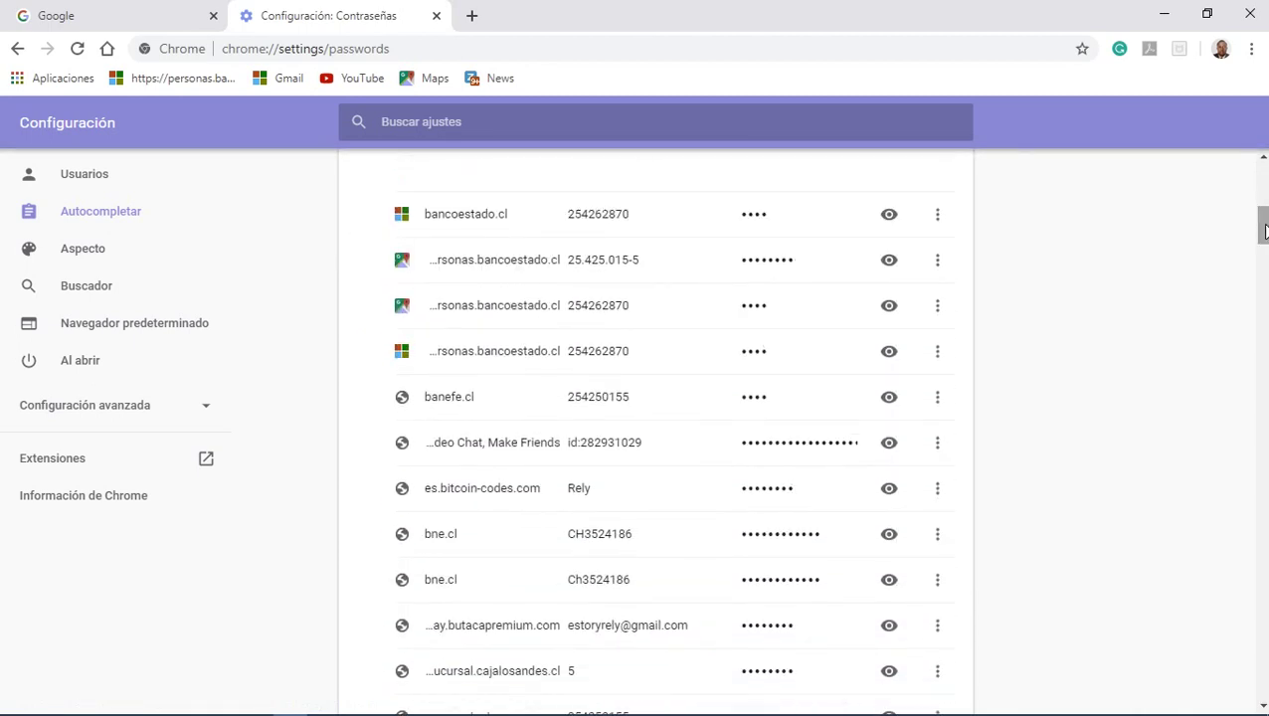
pyautogui.scroll(-3, 1264, 231)
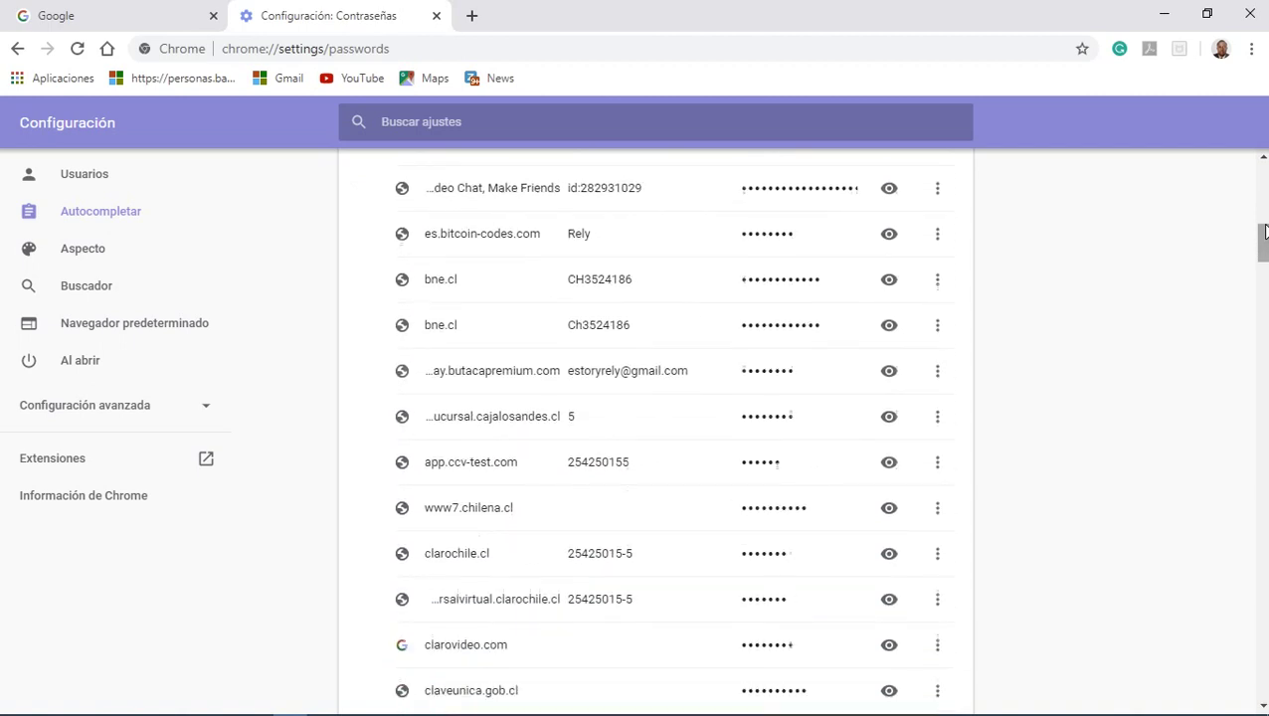
pyautogui.scroll(-3, 1265, 231)
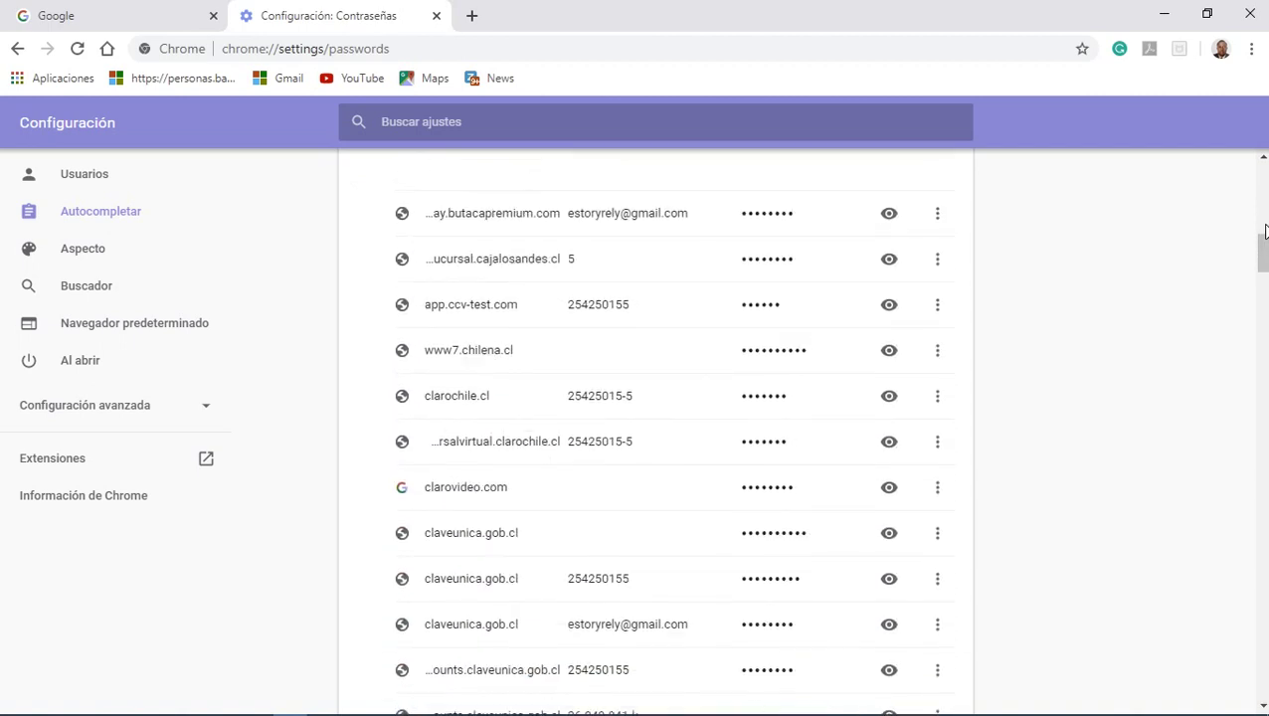
pyautogui.scroll(-3, 1265, 231)
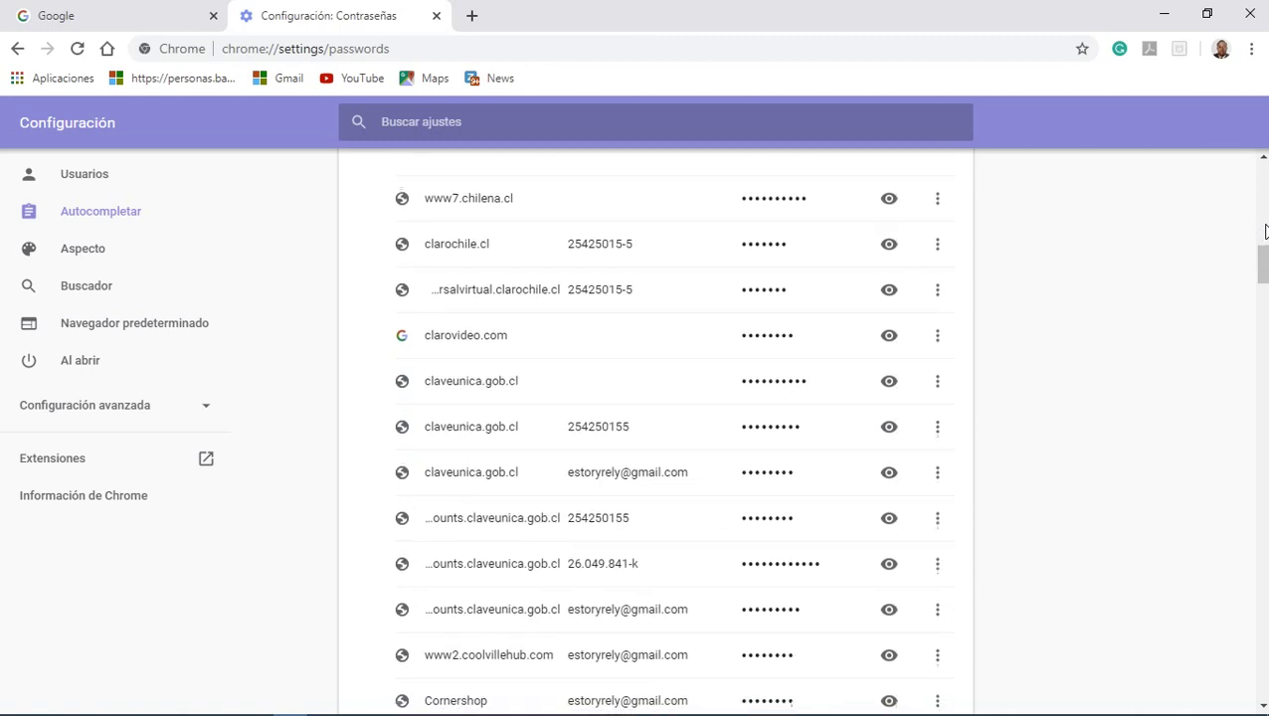
pyautogui.scroll(-3, 1264, 231)
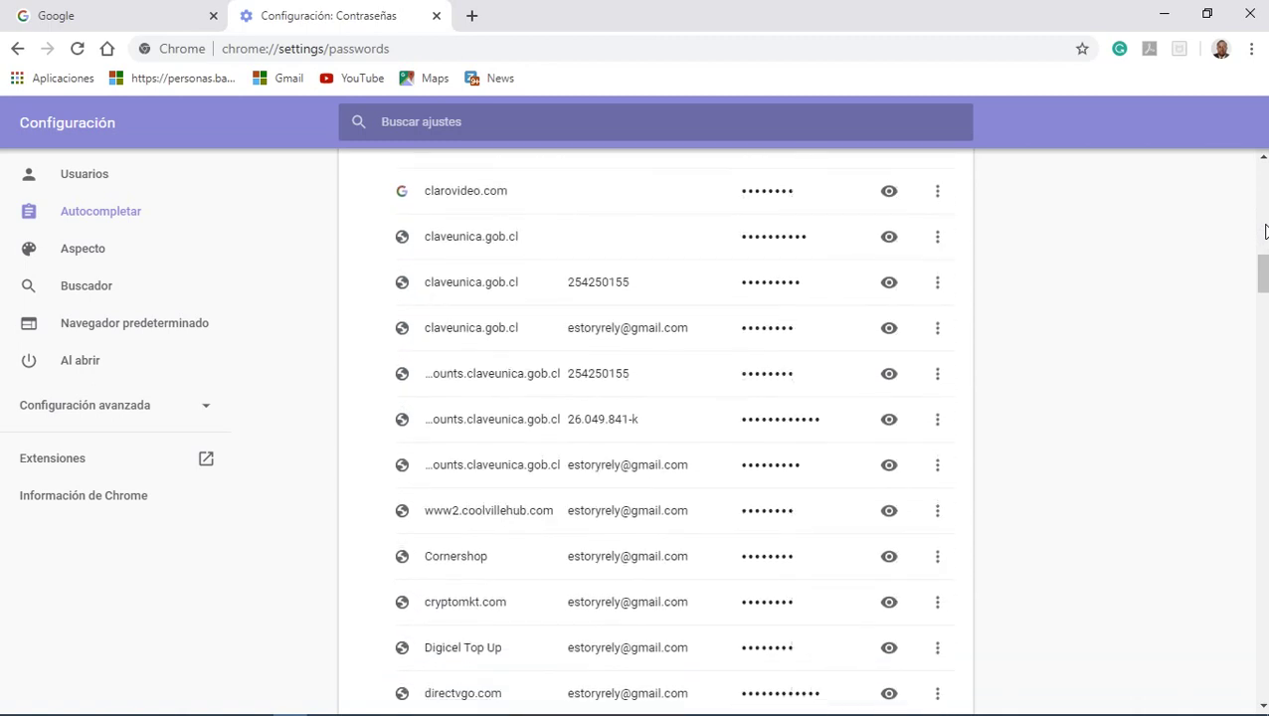
pyautogui.scroll(-1, 1265, 230)
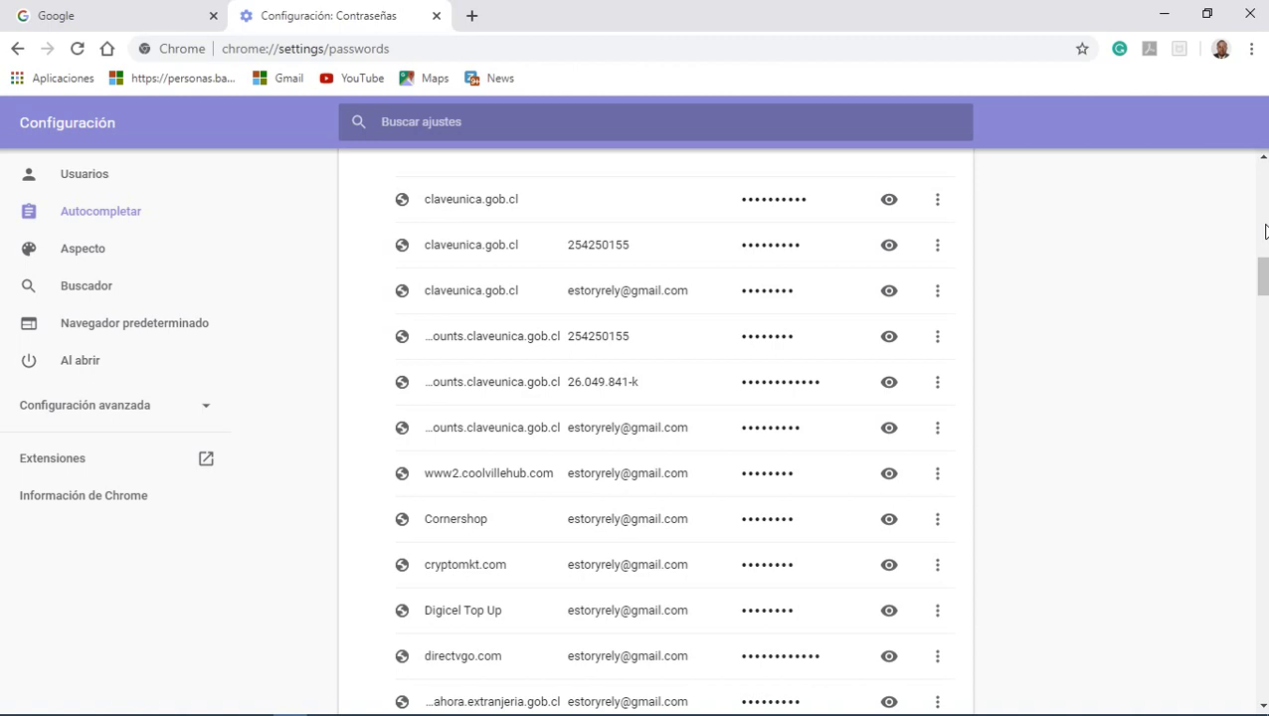
pyautogui.scroll(-4, 1265, 231)
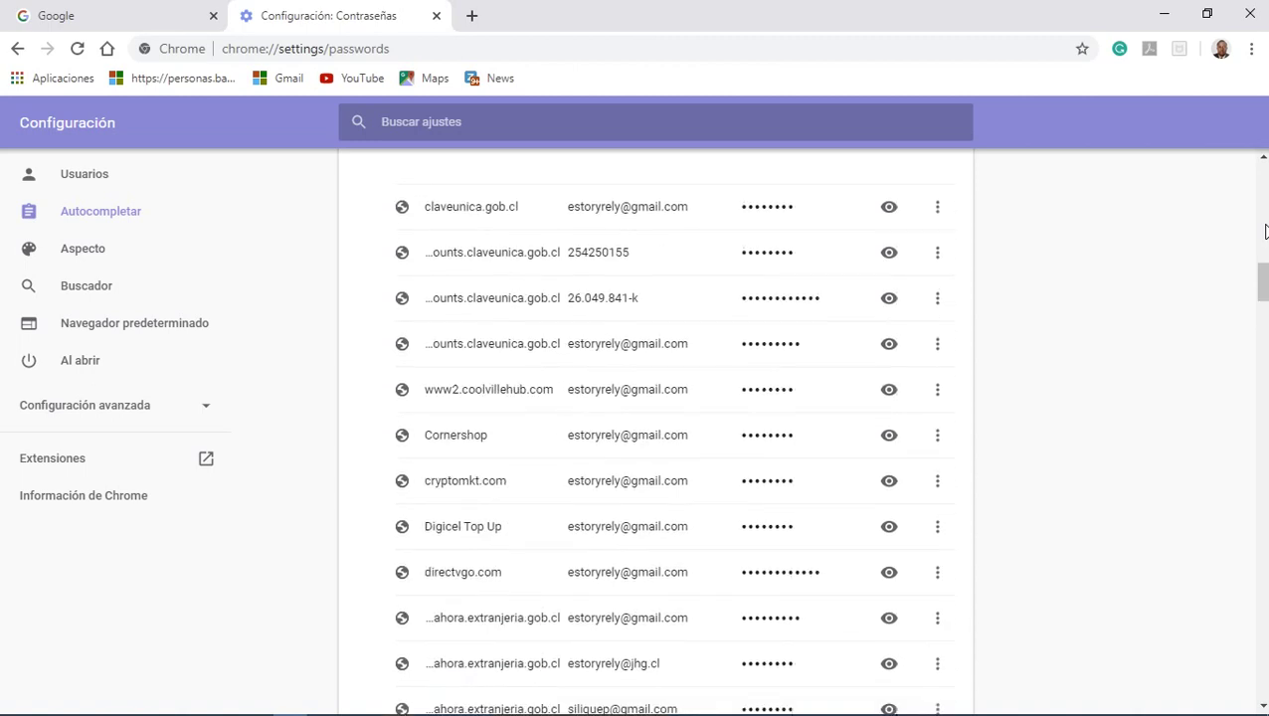
pyautogui.scroll(-1, 1264, 231)
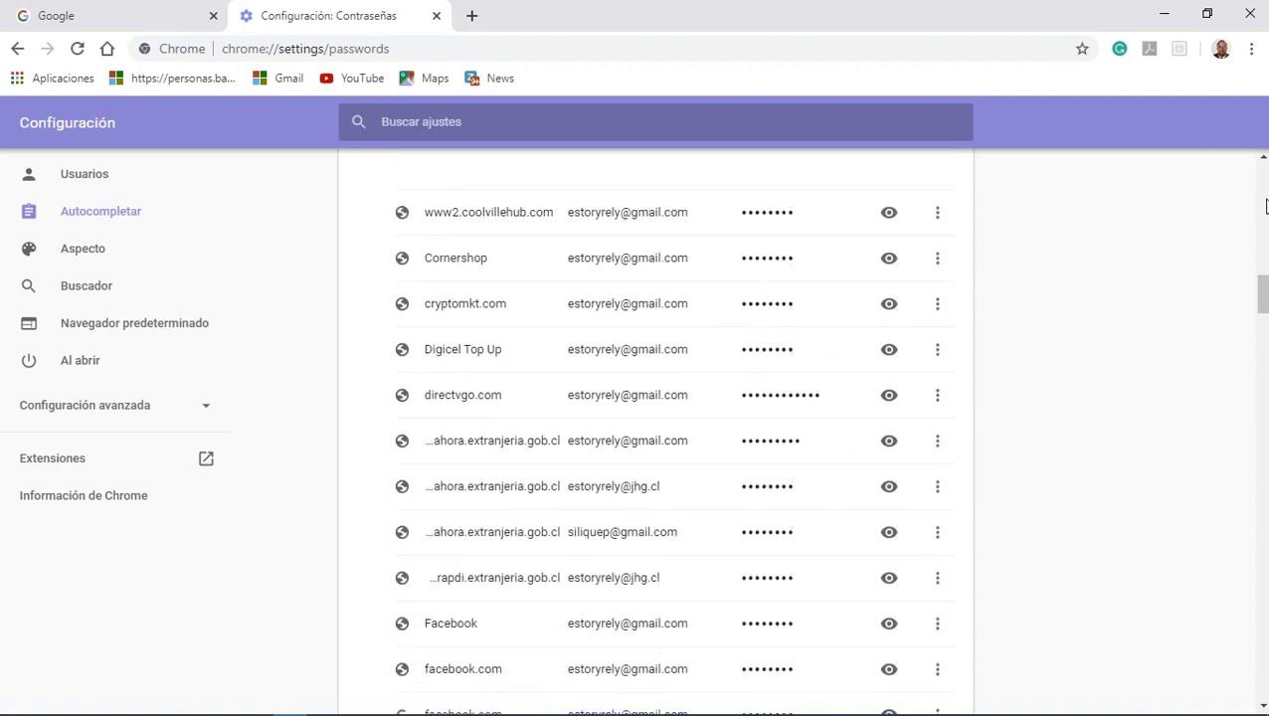
pyautogui.scroll(2, 1264, 206)
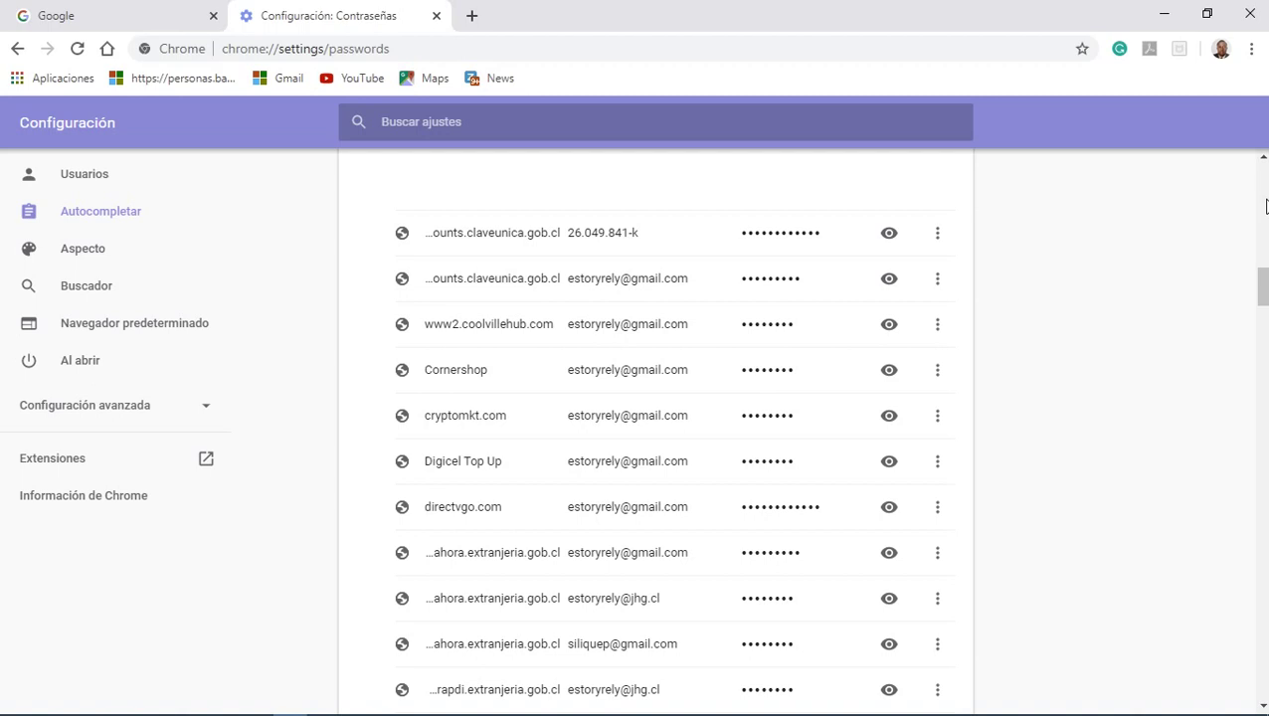
pyautogui.scroll(-3, 1264, 206)
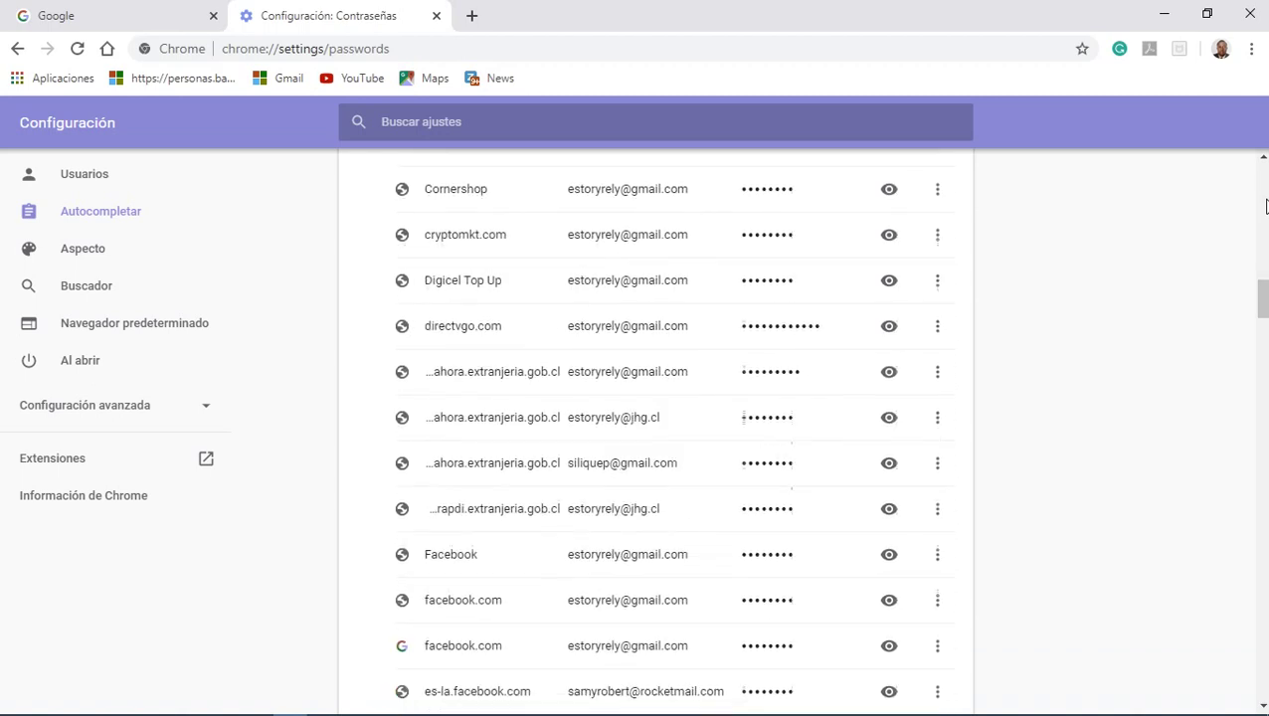
pyautogui.scroll(-3, 1265, 206)
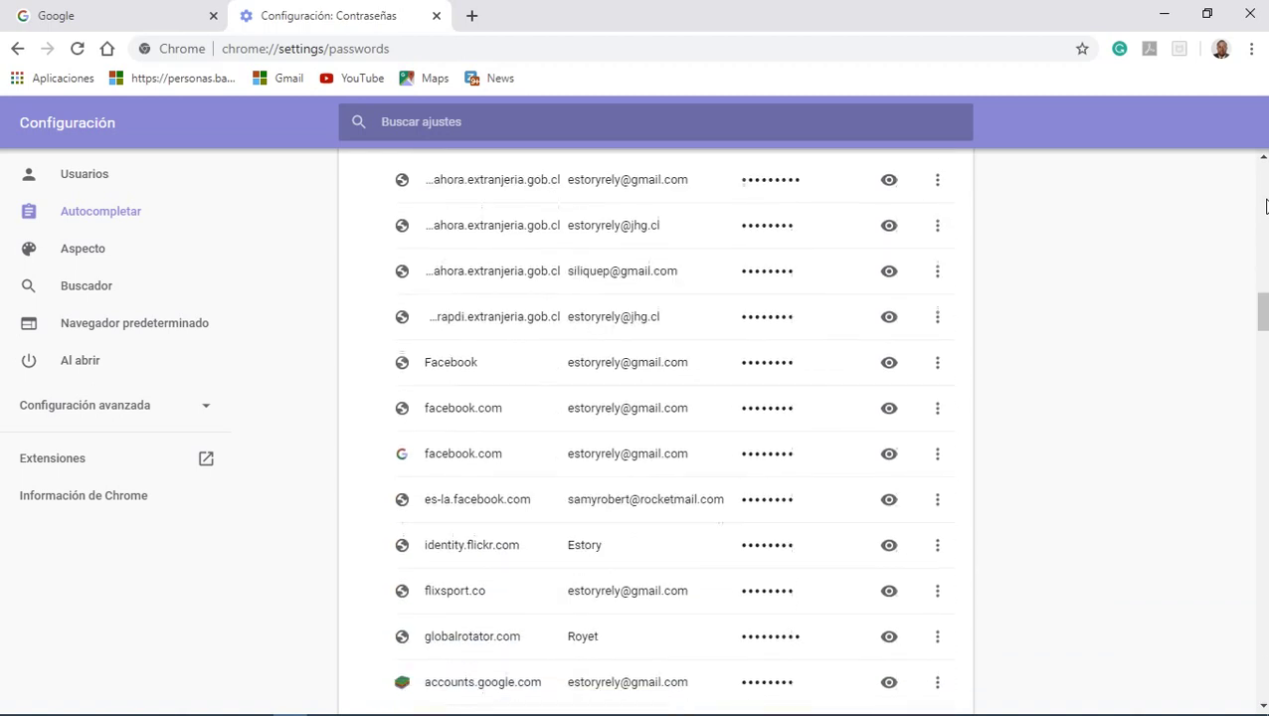
pyautogui.scroll(-1, 1265, 206)
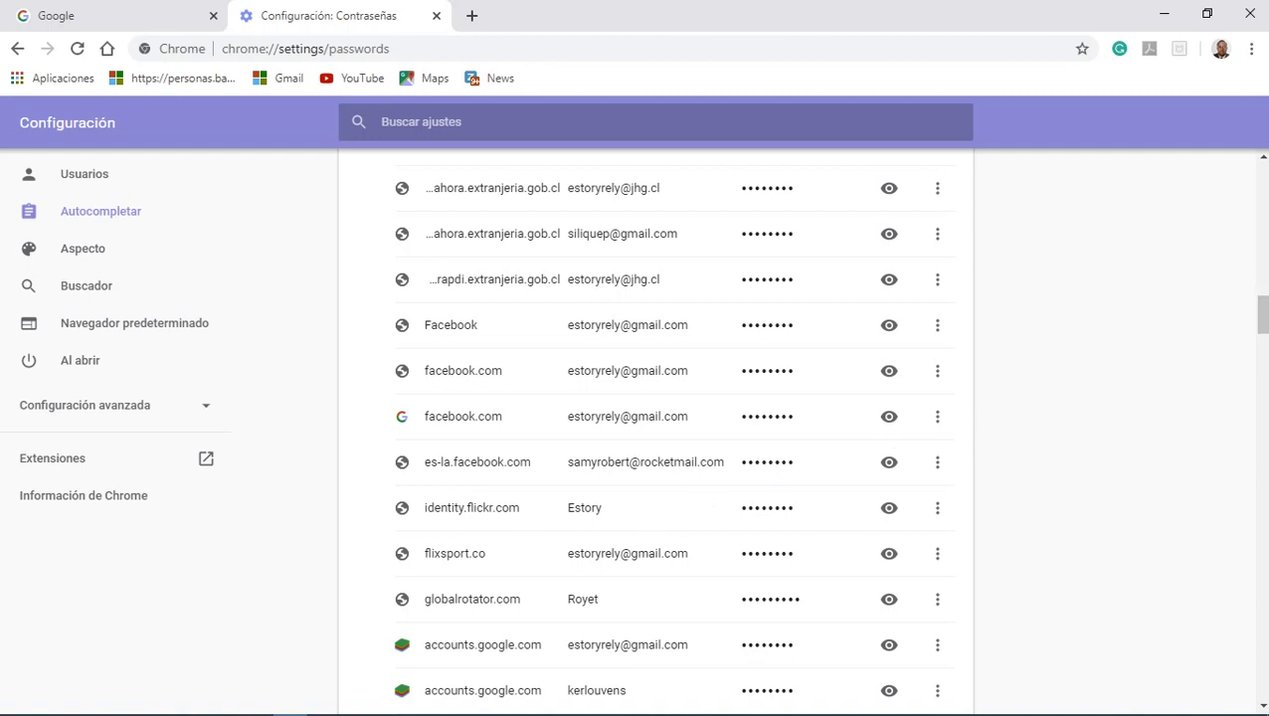
pyautogui.scroll(-5, 656, 427)
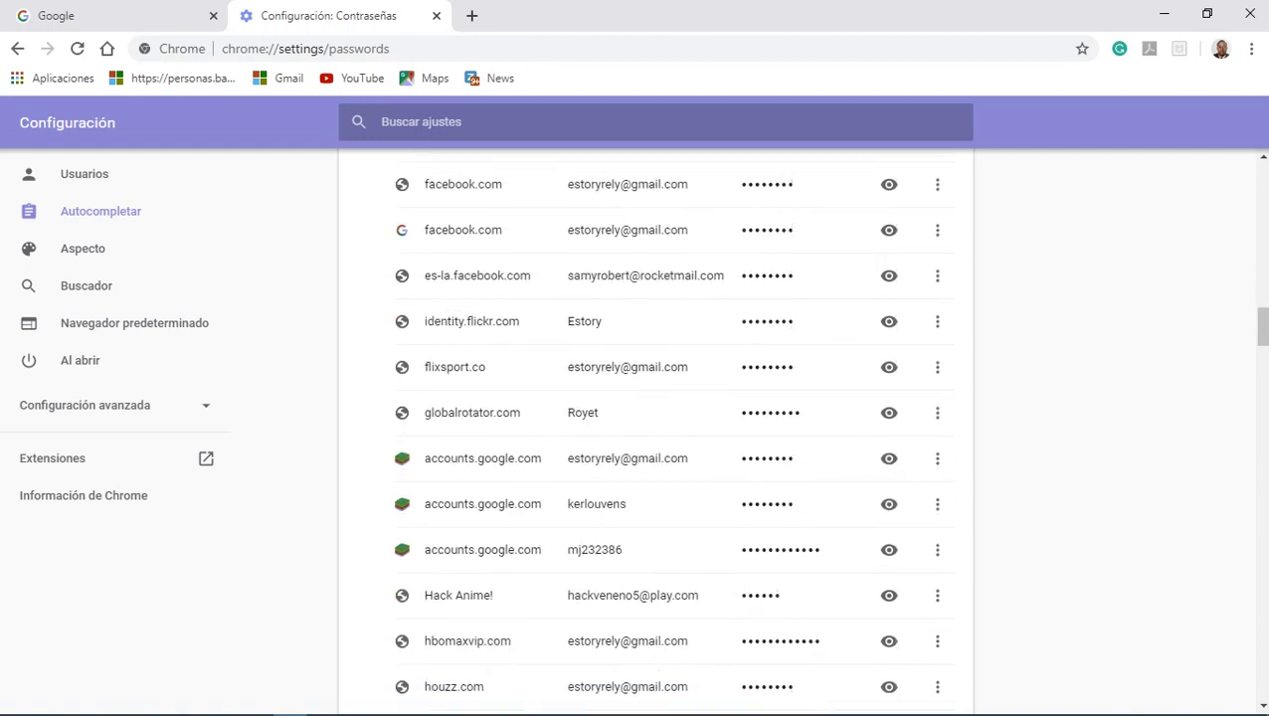
pyautogui.scroll(-2, 657, 428)
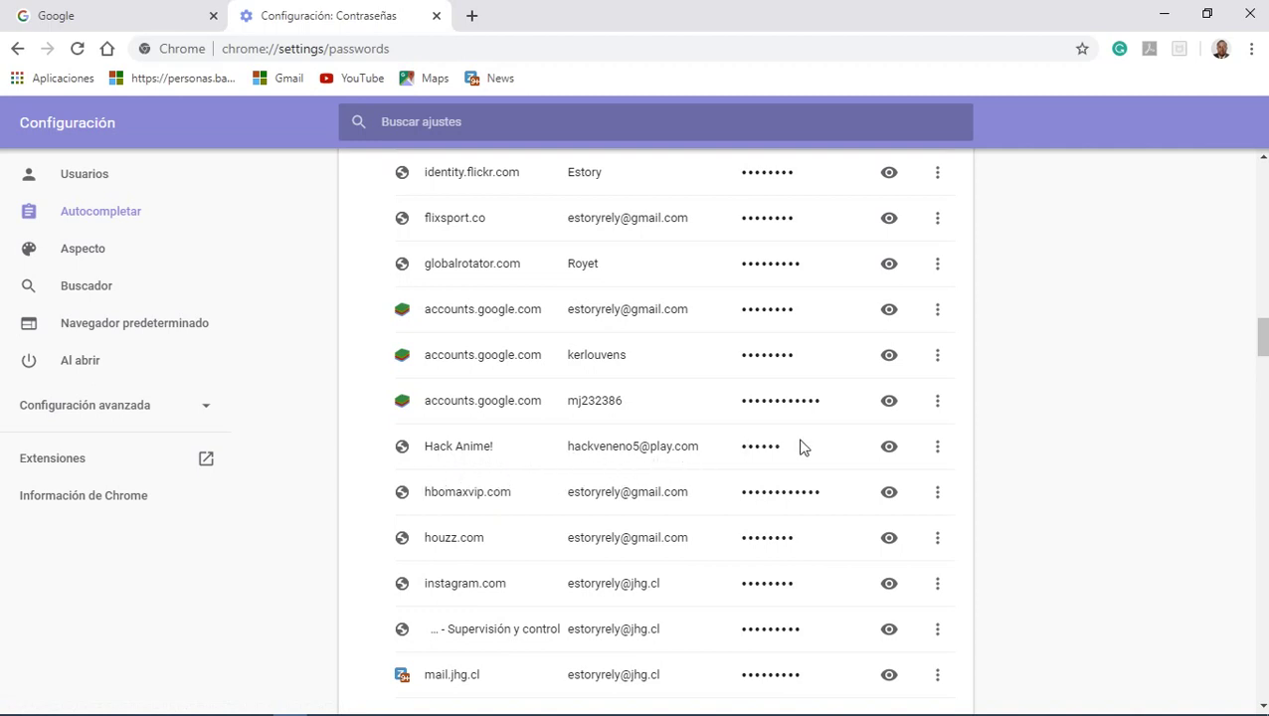
# Reveal the saved password for the Hack Anime! entry, entering the Windows PIN to authorize it.
pyautogui.click(888, 448)
pyautogui.click(888, 447)
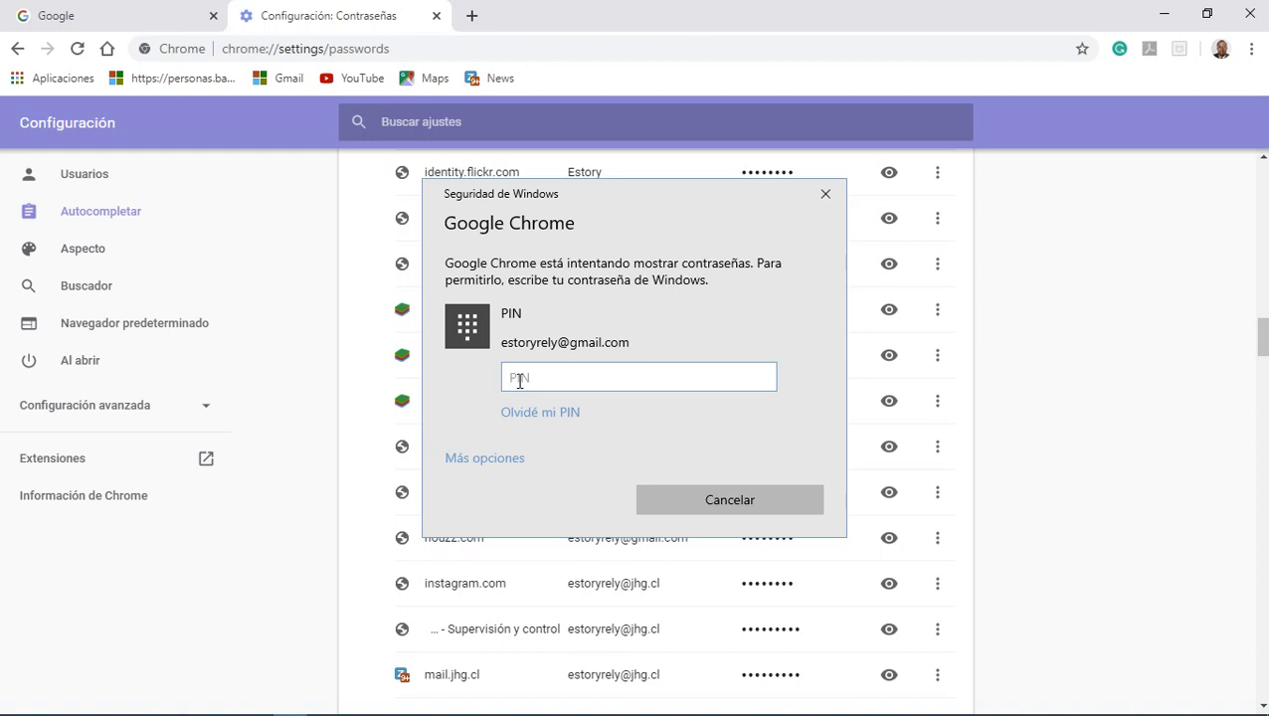
pyautogui.write('1')
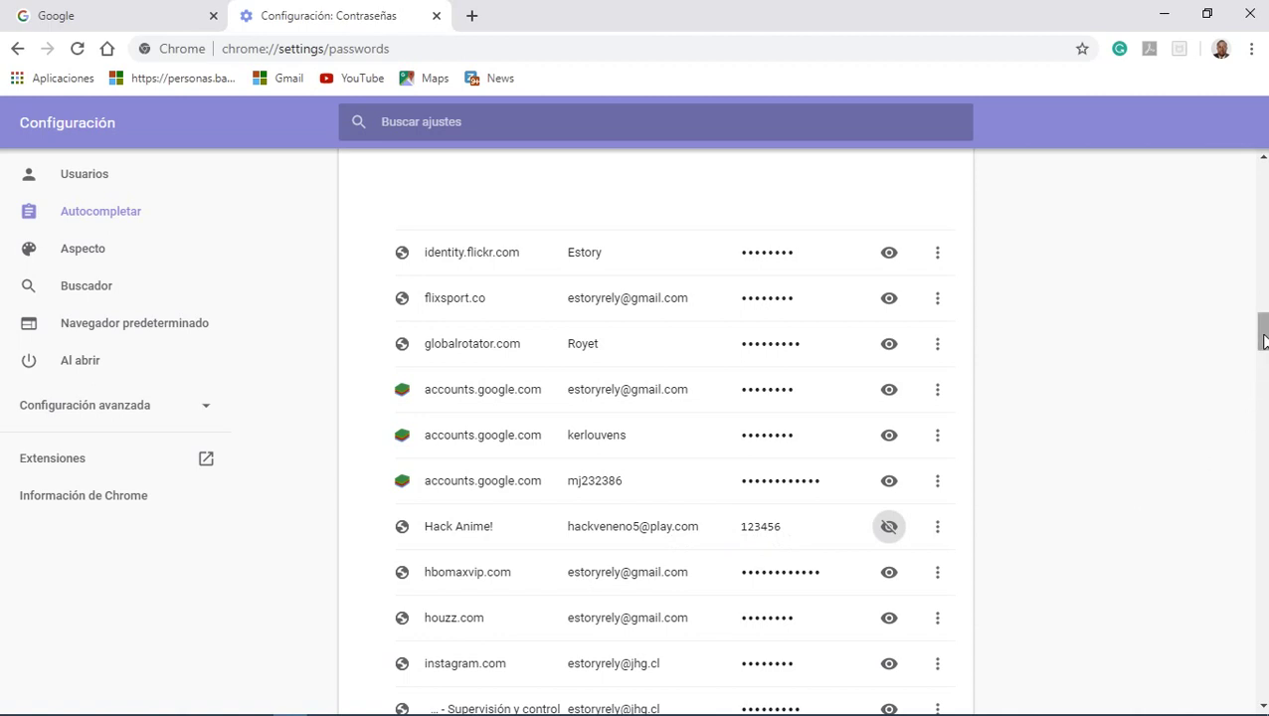
# Toggle the visibility of the saved password for the spotify.com entry that has a username.
pyautogui.moveTo(1263, 341); pyautogui.dragTo(1262, 389)
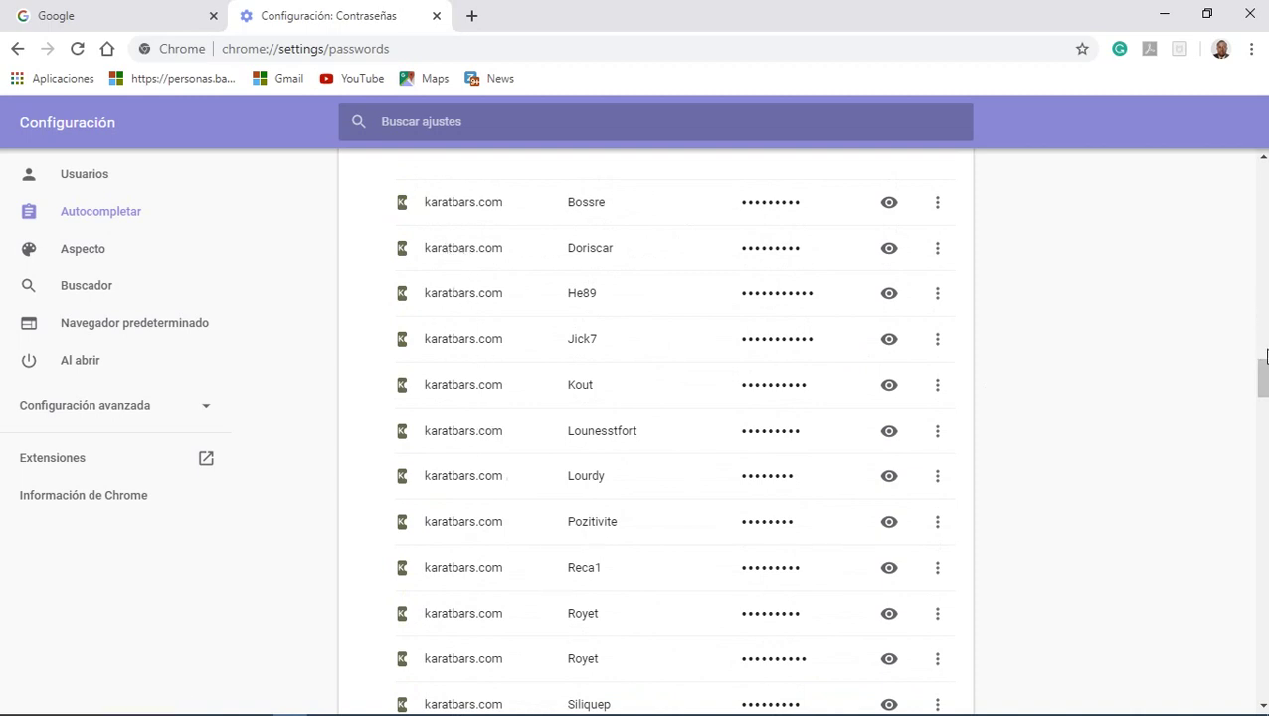
pyautogui.moveTo(1263, 376); pyautogui.dragTo(1263, 610)
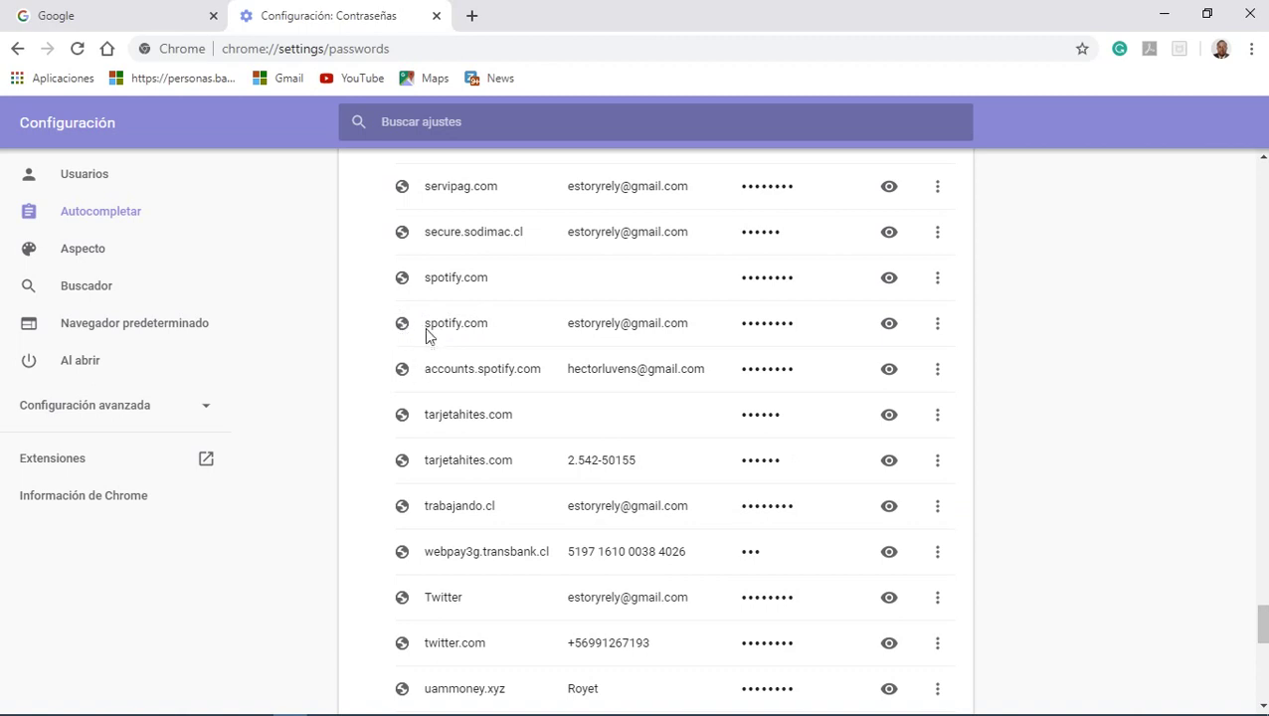
pyautogui.click(889, 324)
pyautogui.click(888, 324)
# Examine the list of sites whose passwords are never saved and look back through the saved passwords.
pyautogui.moveTo(1262, 705); pyautogui.dragTo(1263, 704)
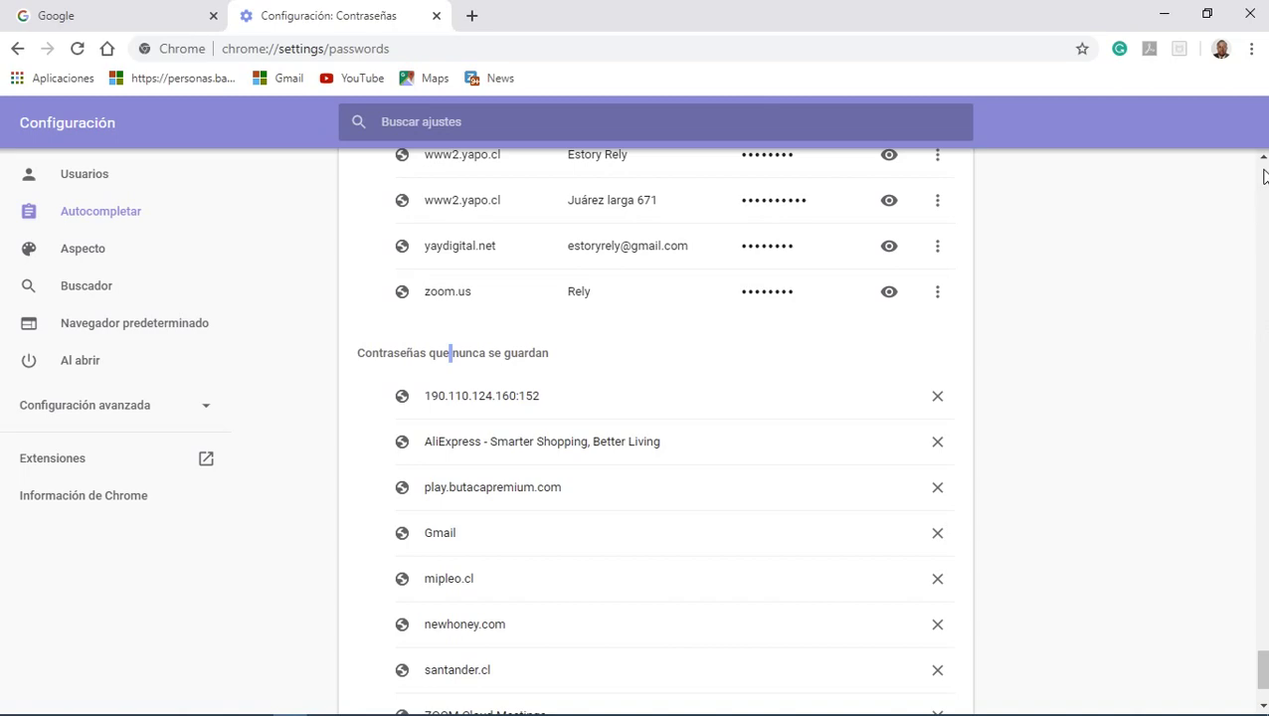
pyautogui.scroll(20, 1263, 175)
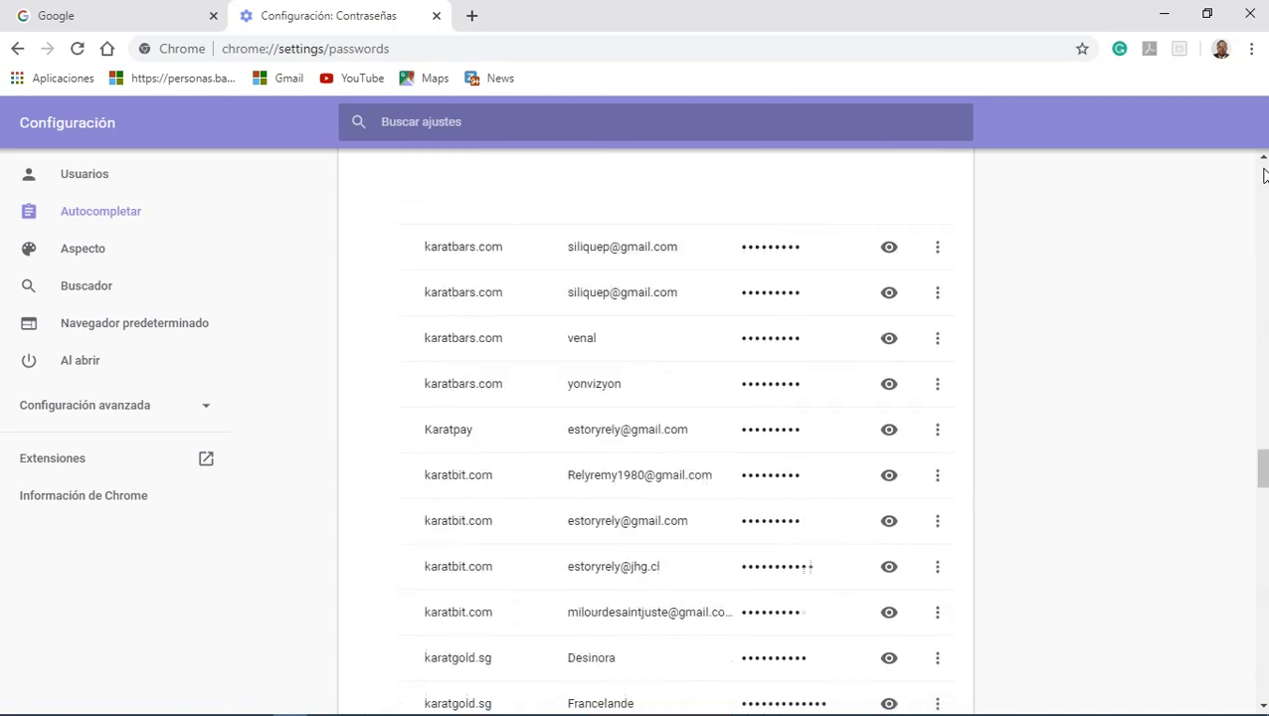
pyautogui.scroll(20, 1262, 175)
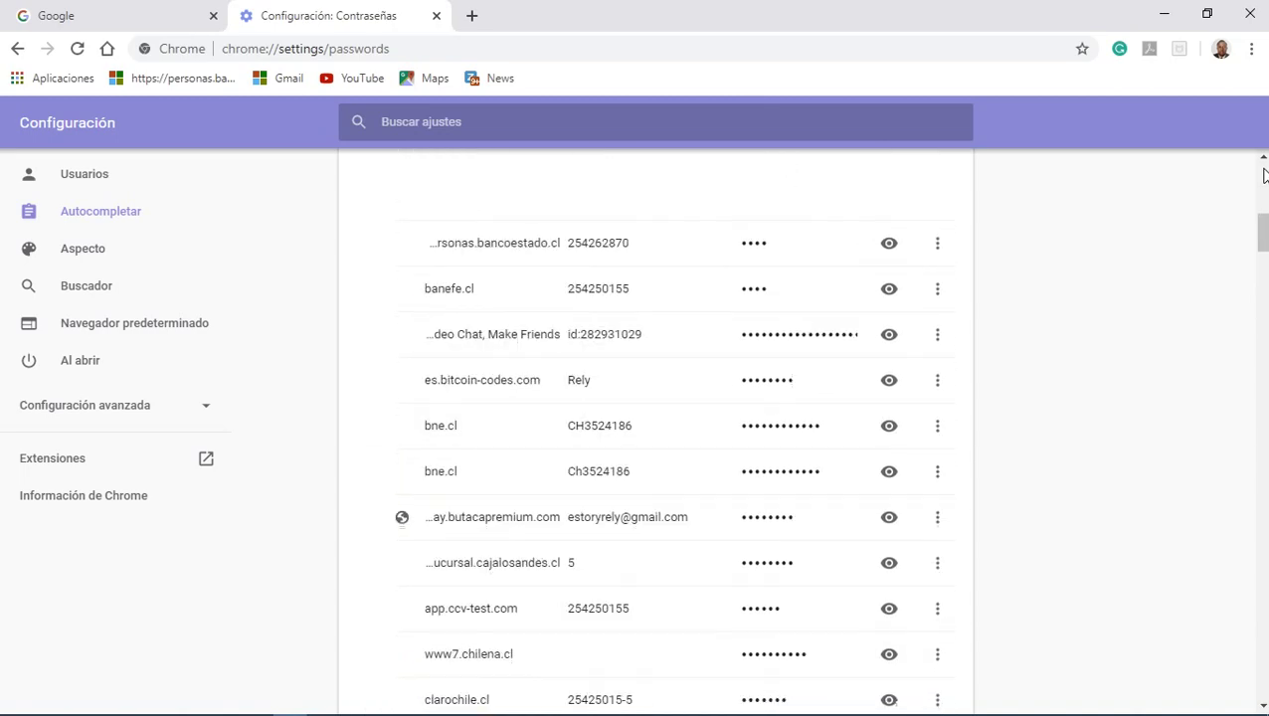
pyautogui.scroll(10, 1263, 175)
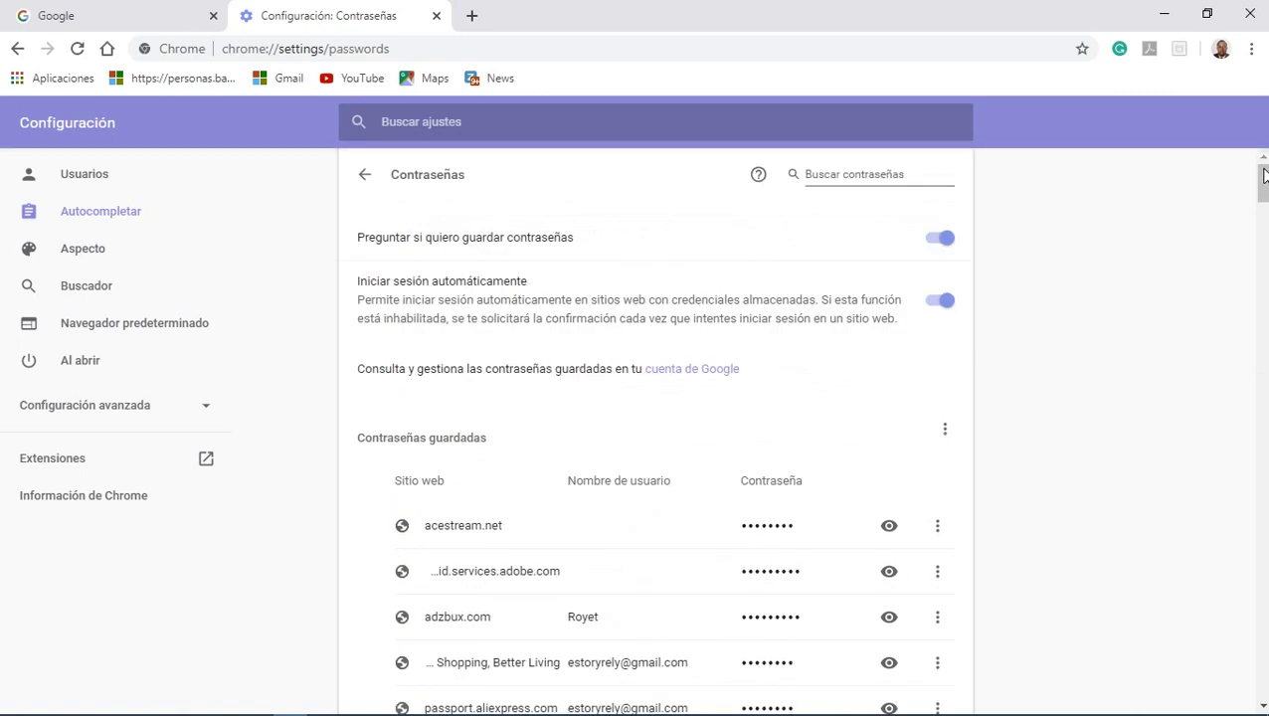
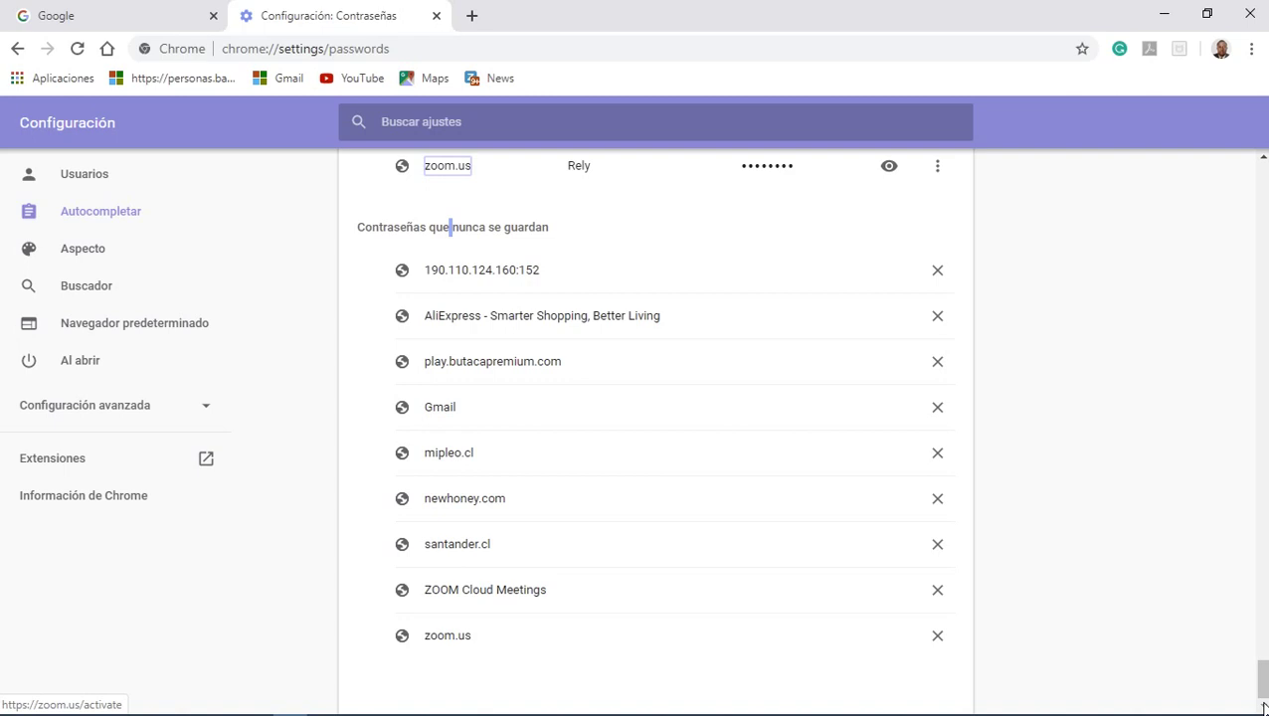
pyautogui.scroll(12, 1263, 706)
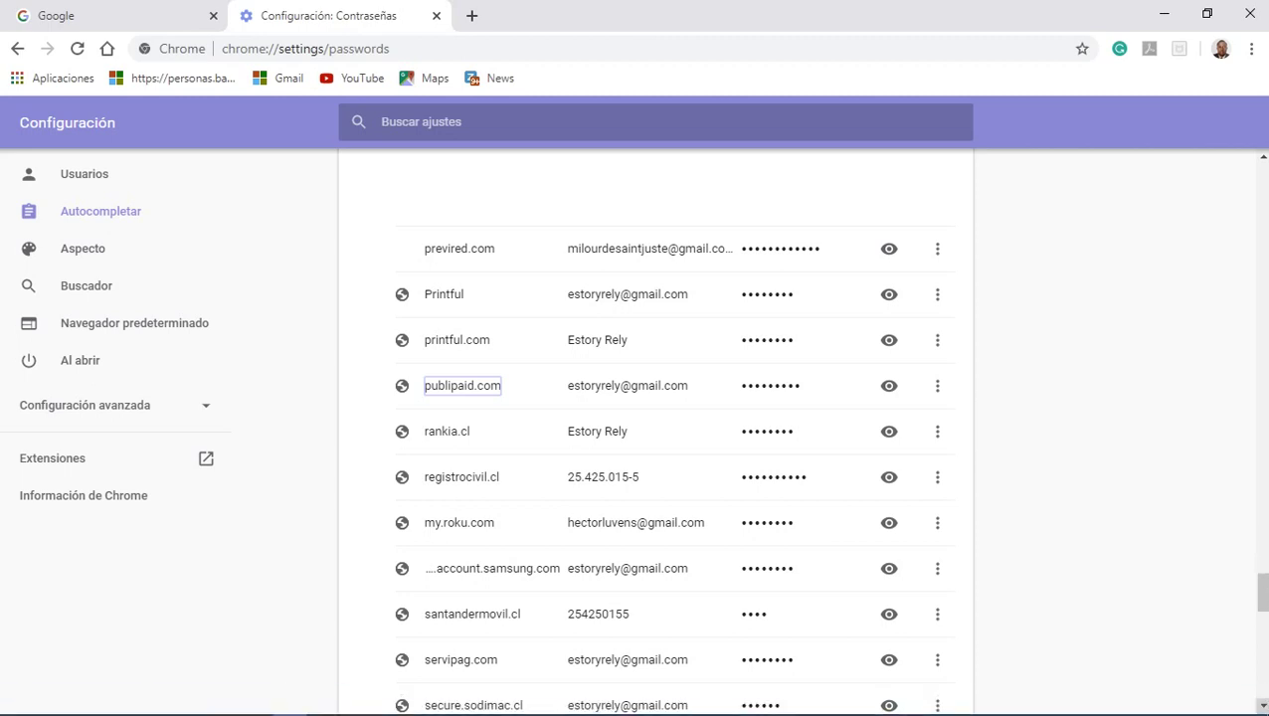
pyautogui.scroll(10, 656, 447)
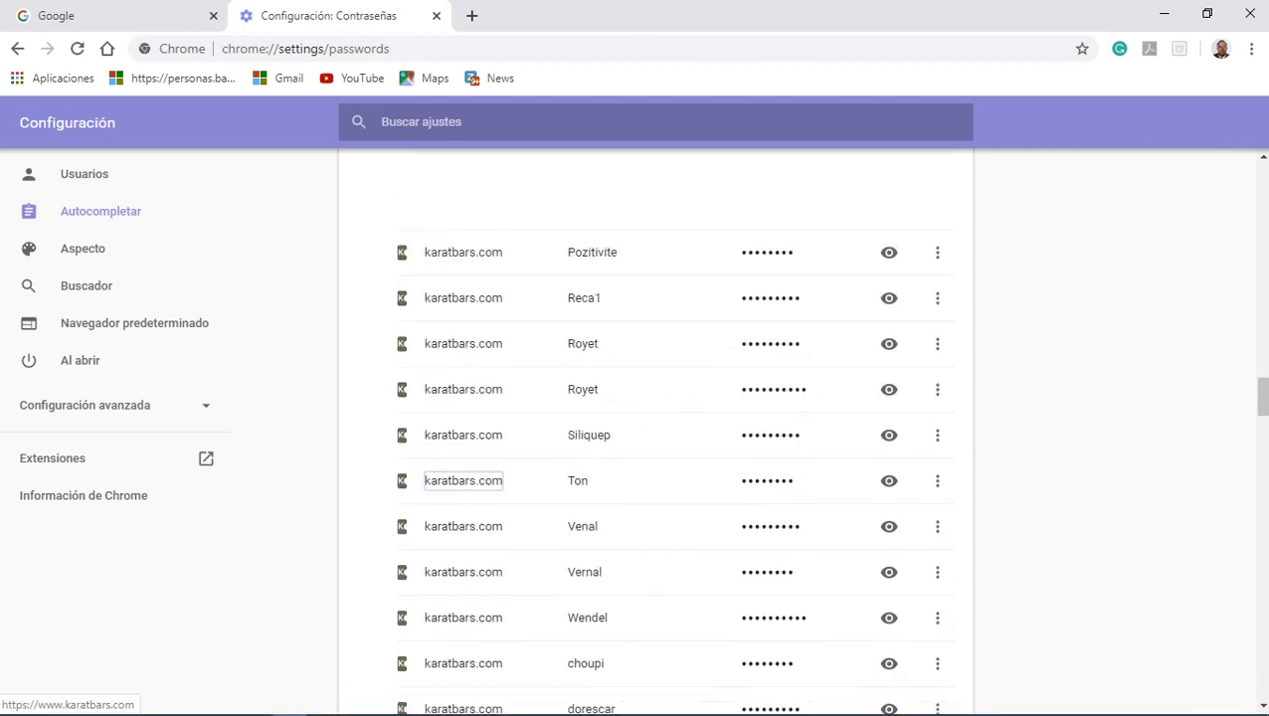
pyautogui.scroll(20, 656, 447)
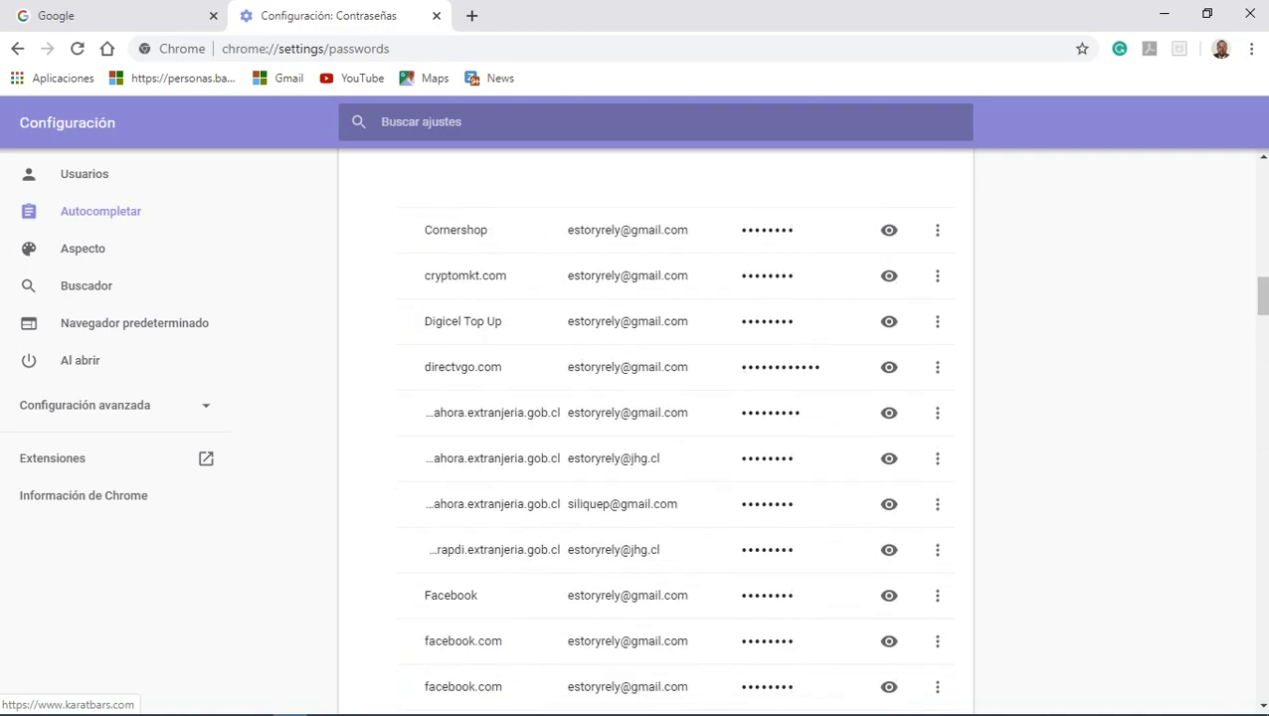
# Open the Google Account password manager from the saved-password settings and view the start of its page.
pyautogui.scroll(15, 1261, 167)
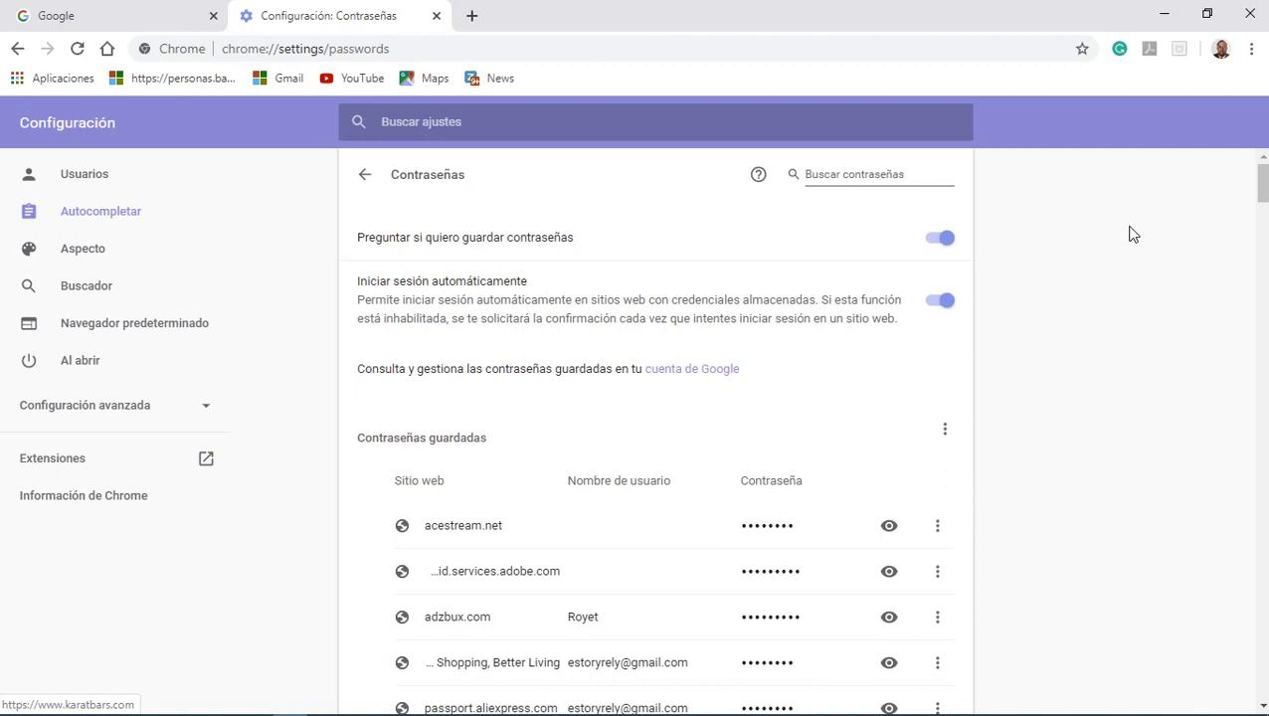
pyautogui.click(687, 370)
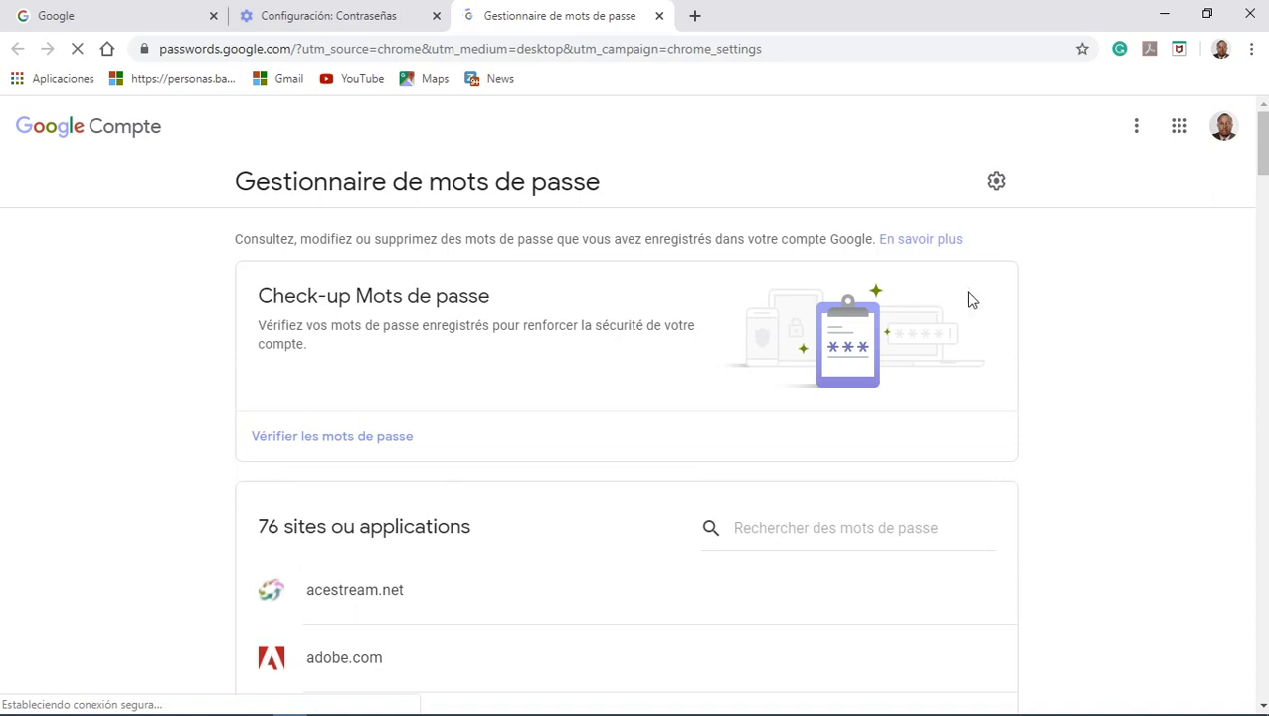
pyautogui.scroll(-1, 1262, 177)
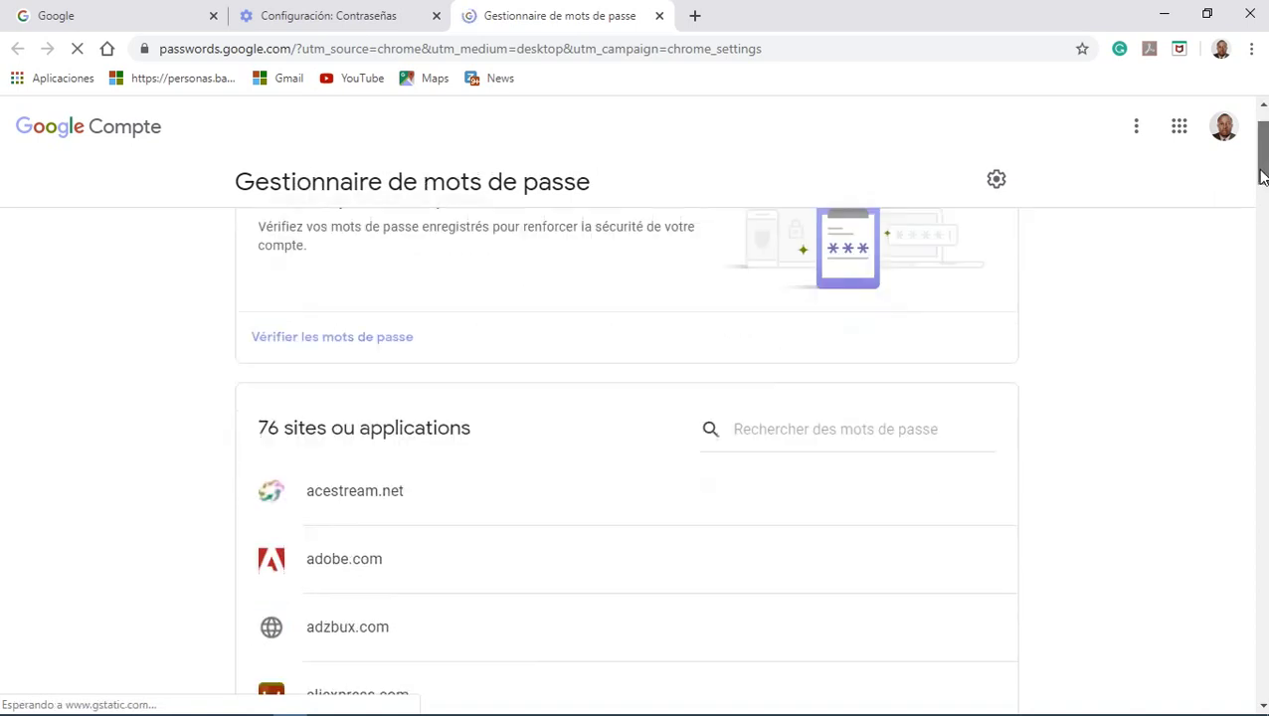
pyautogui.scroll(-2, 1261, 177)
pyautogui.scroll(3, 1262, 149)
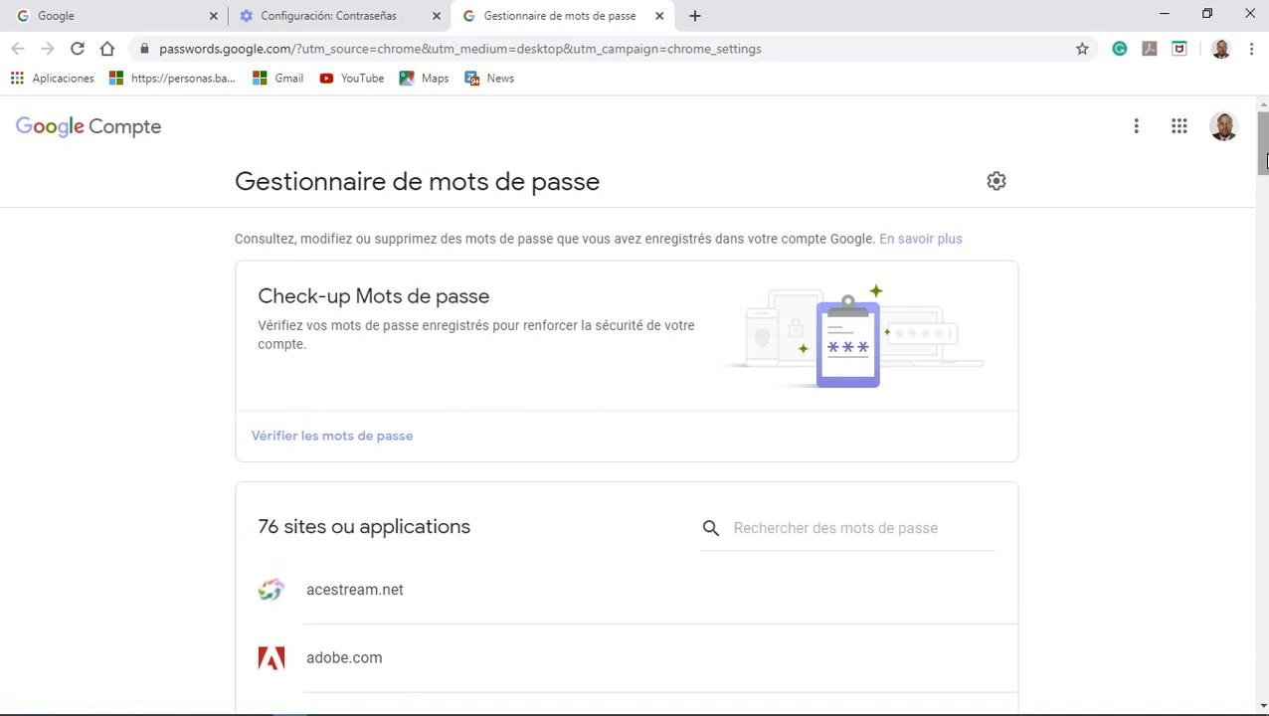
# Look through the sites and apps whose passwords are stored in the Google Account.
pyautogui.moveTo(1265, 154); pyautogui.dragTo(1264, 277)
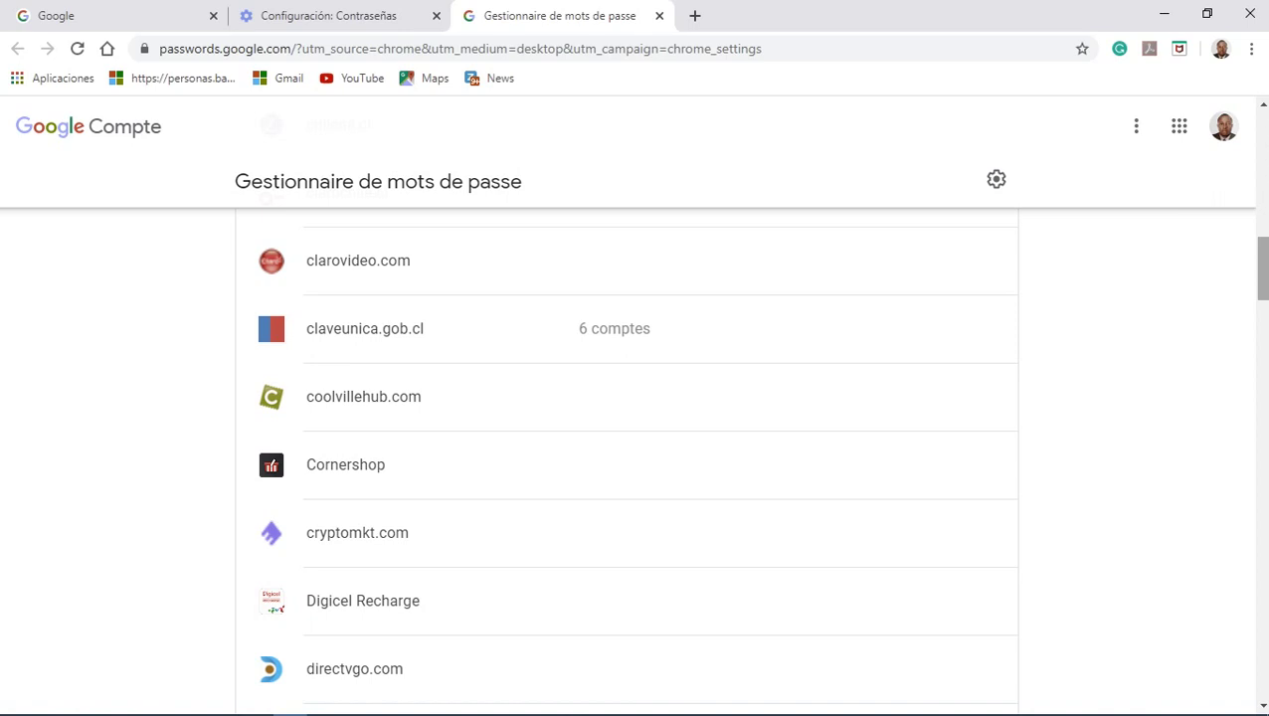
pyautogui.scroll(-2, 626, 458)
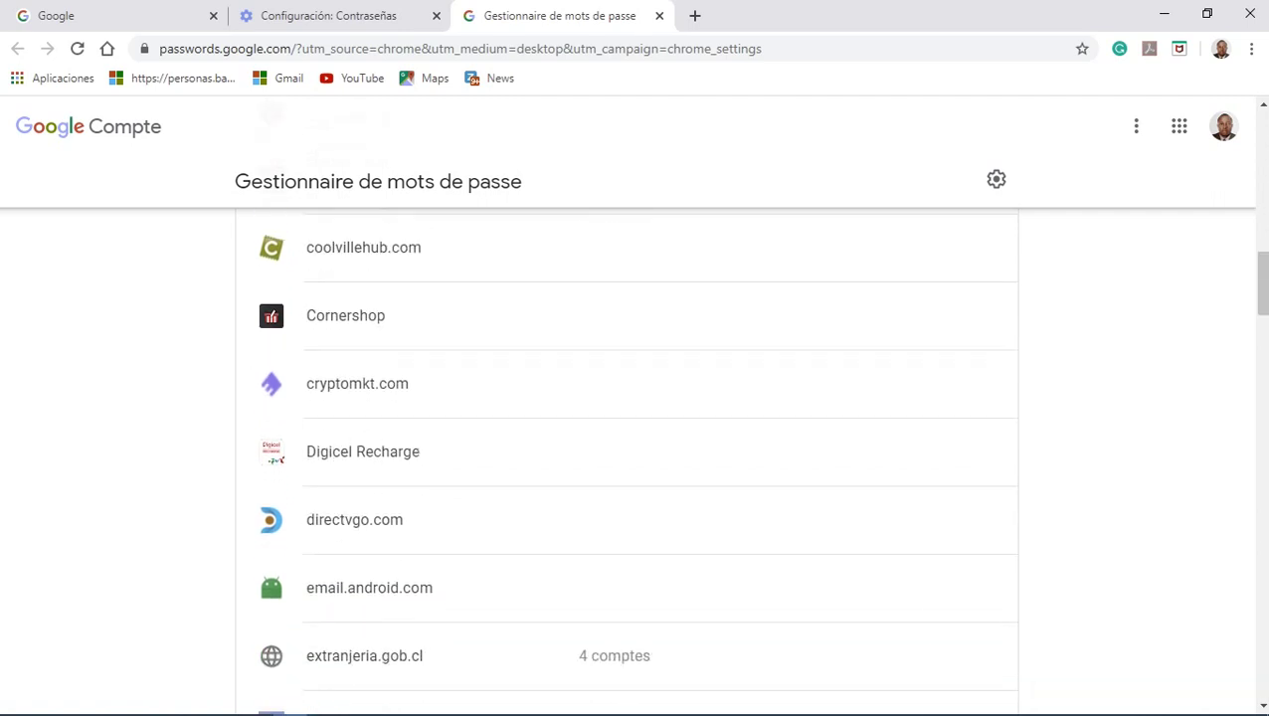
pyautogui.scroll(-1, 627, 458)
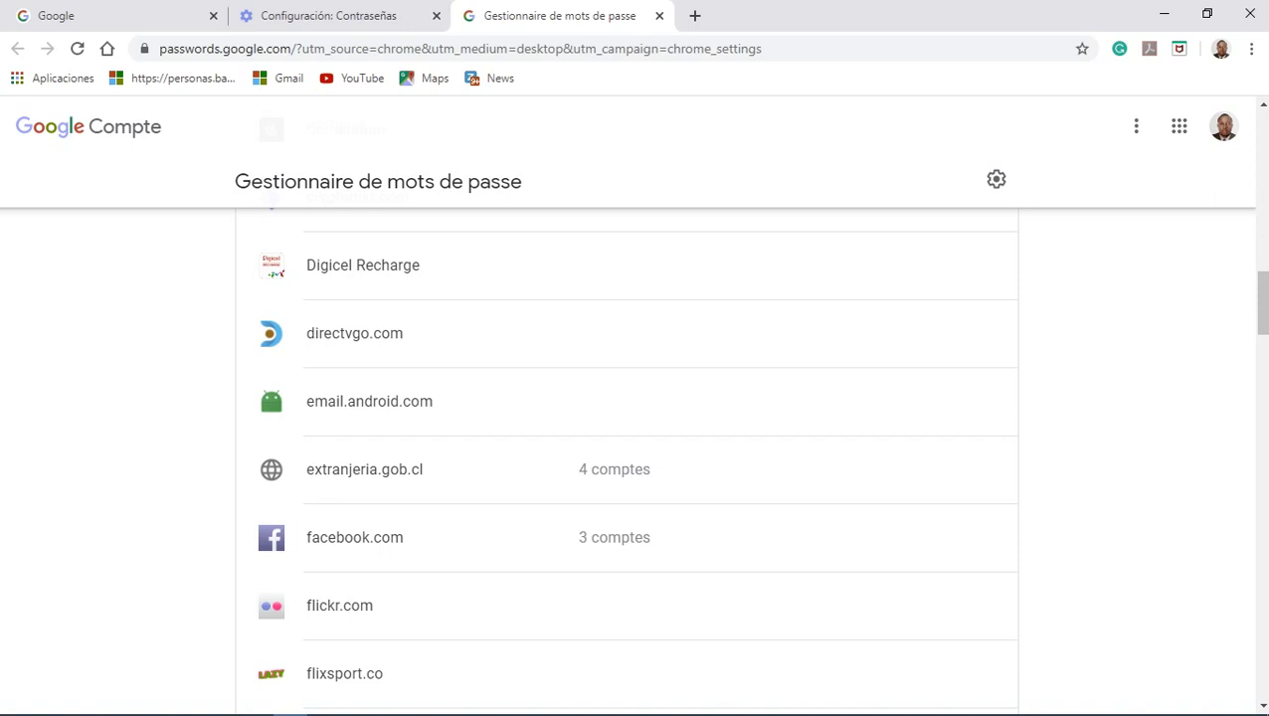
pyautogui.scroll(-1, 626, 457)
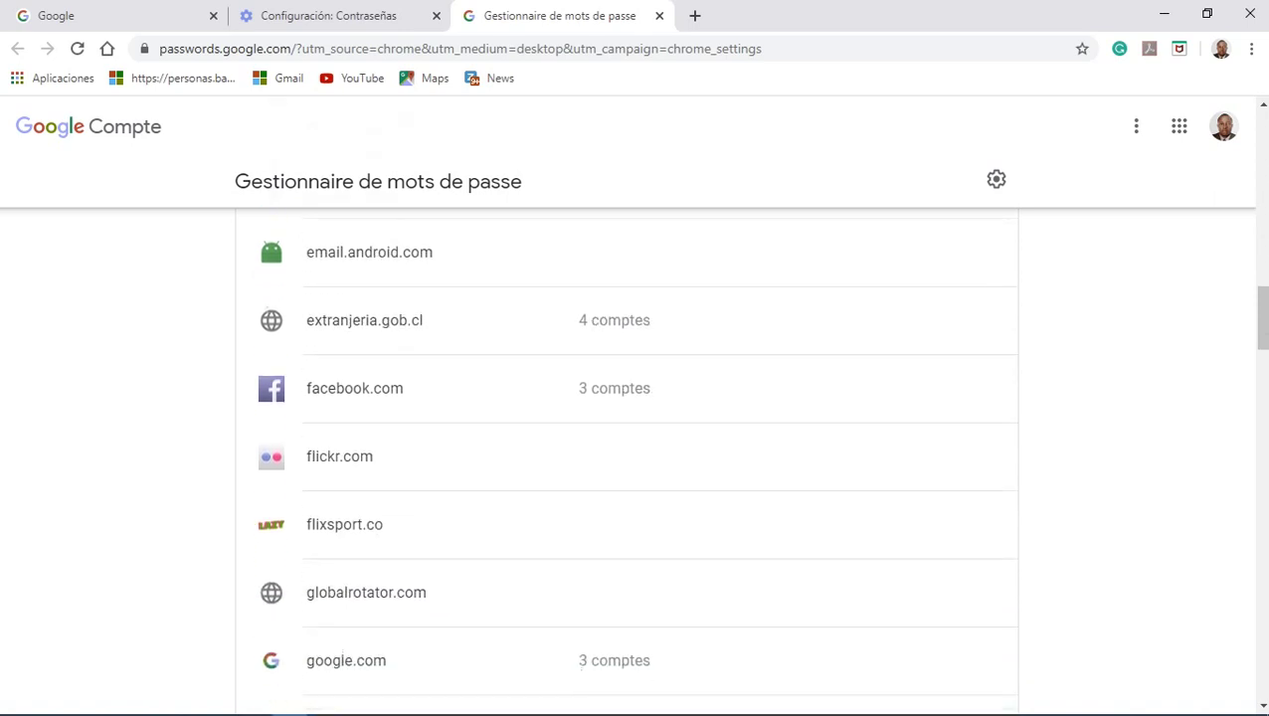
pyautogui.scroll(-2, 627, 457)
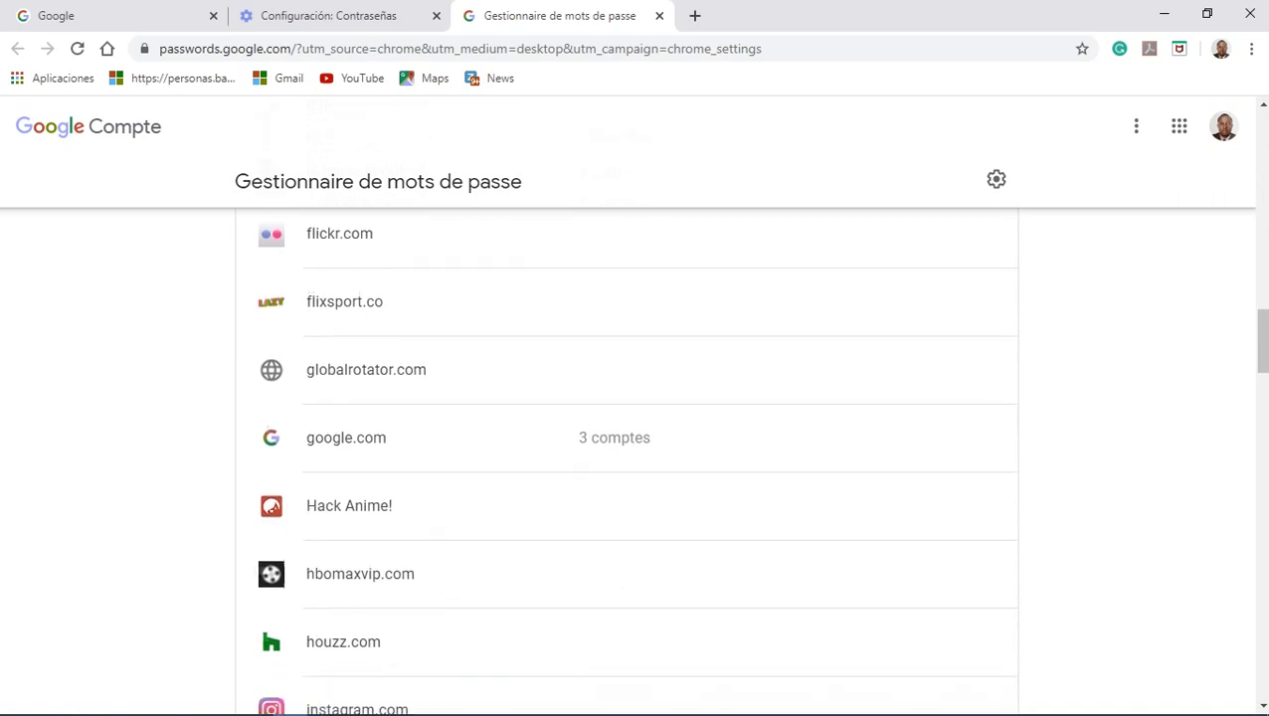
pyautogui.scroll(-2, 627, 457)
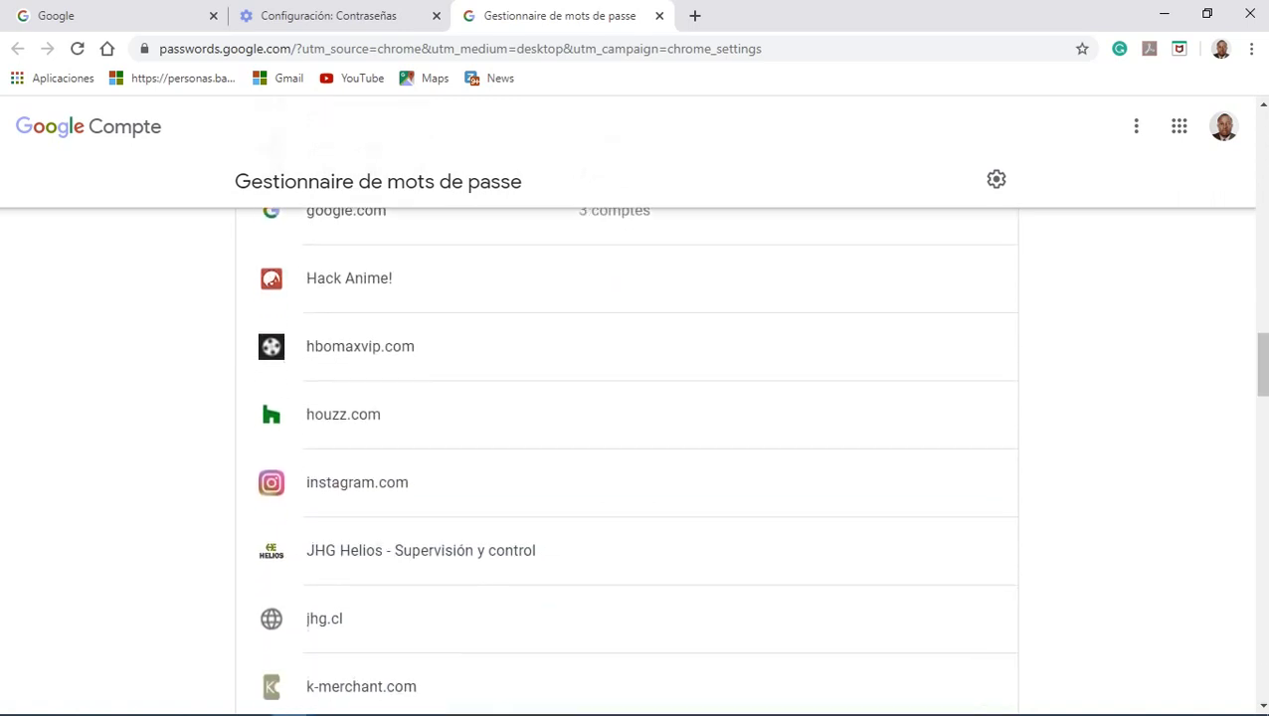
pyautogui.scroll(-3, 627, 458)
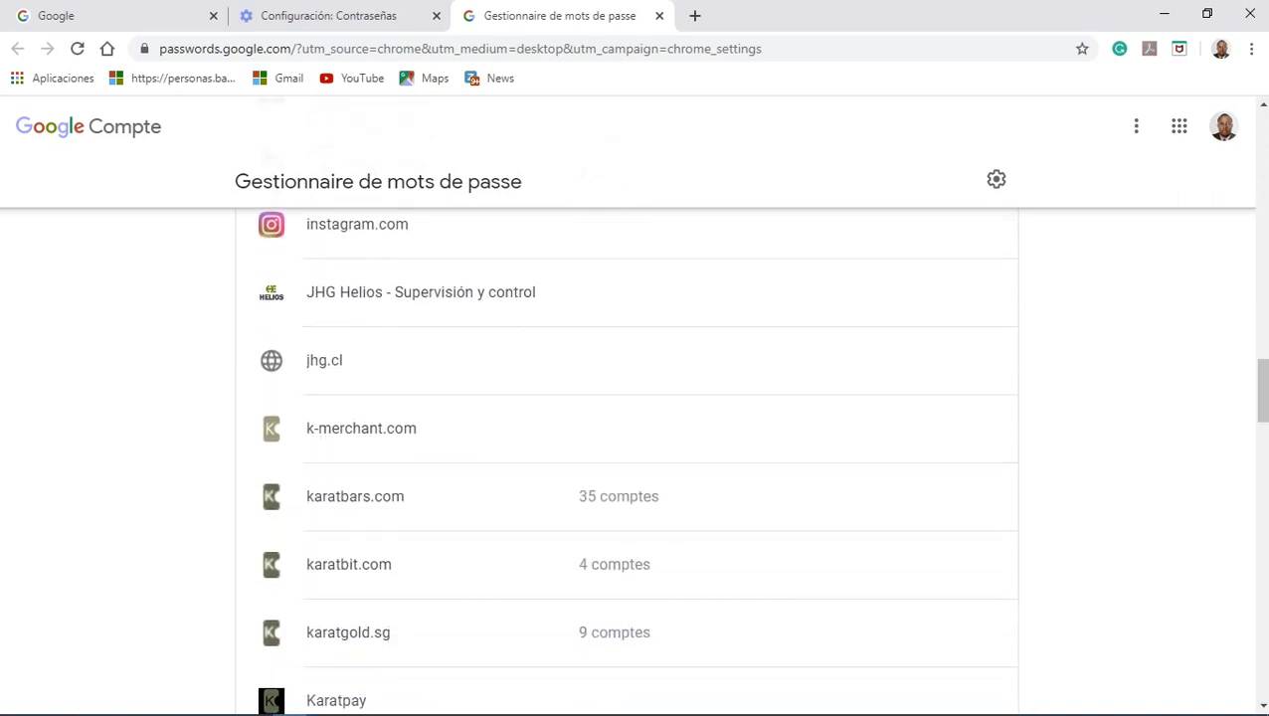
pyautogui.scroll(3, 626, 457)
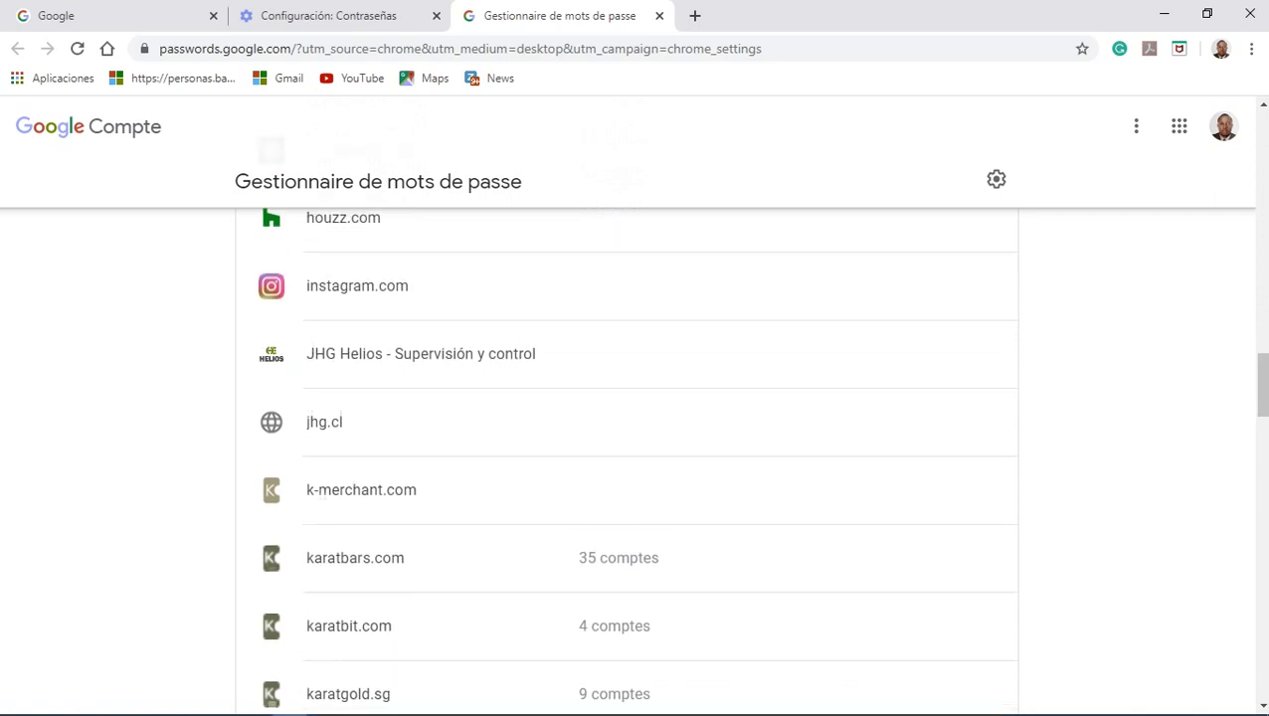
pyautogui.scroll(1, 626, 457)
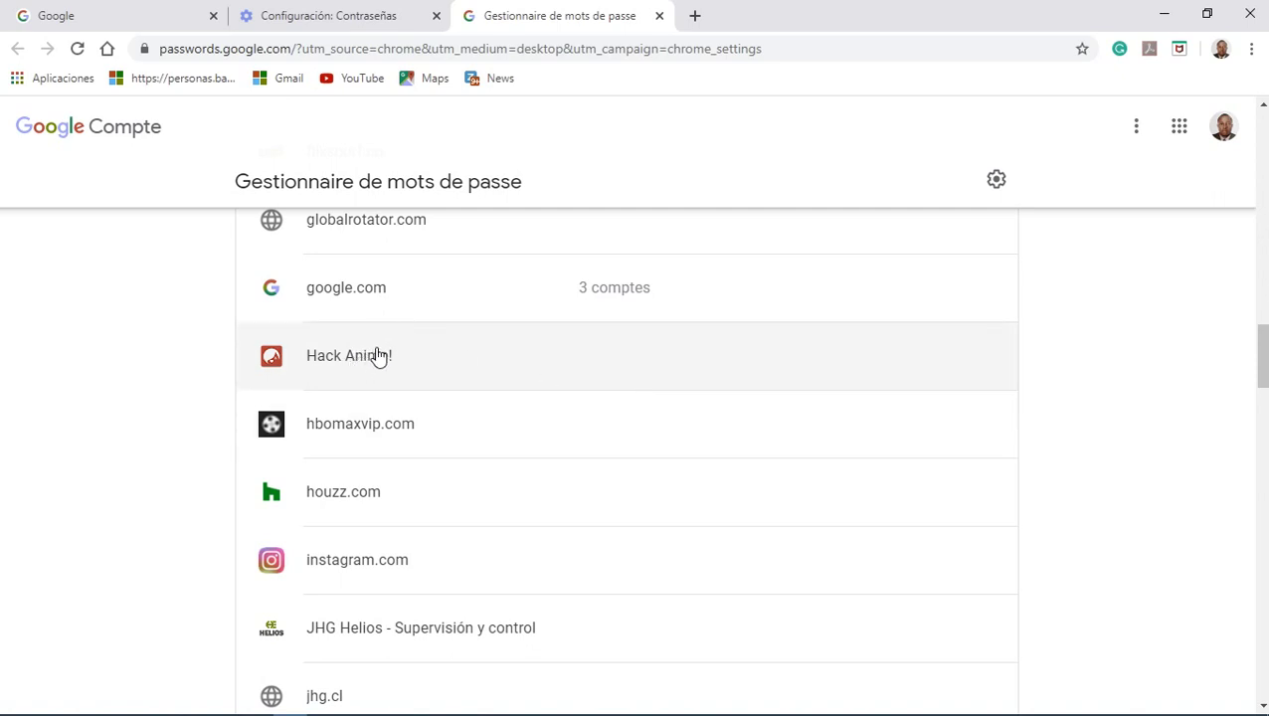
# Open the Hack Anime! entry in the password manager, confirming identity with the Google account password.
pyautogui.click(378, 356)
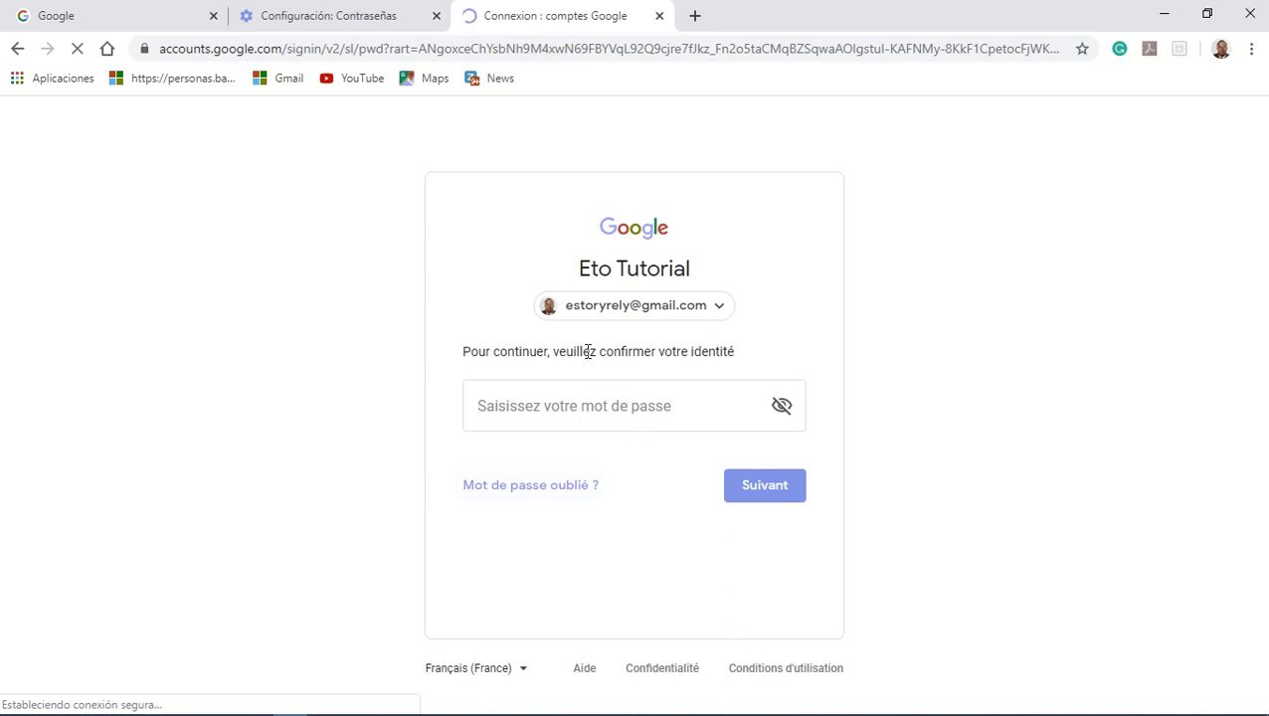
pyautogui.click(623, 397)
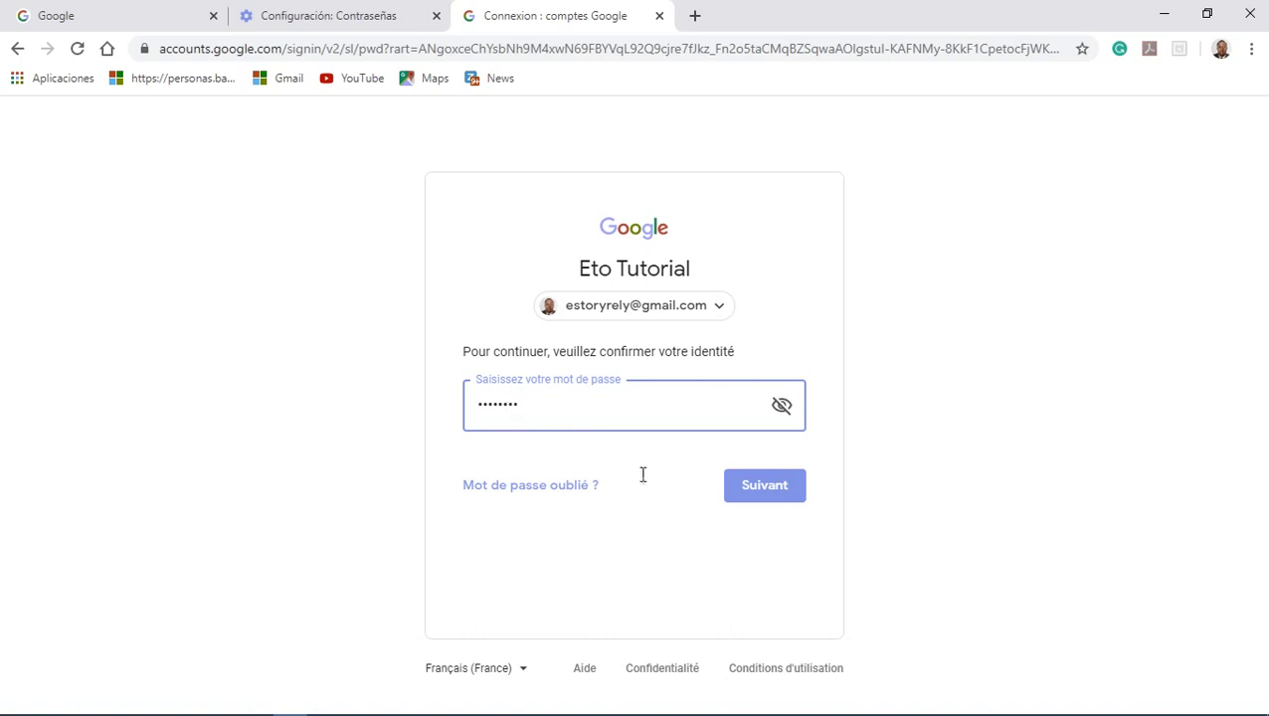
pyautogui.click(767, 486)
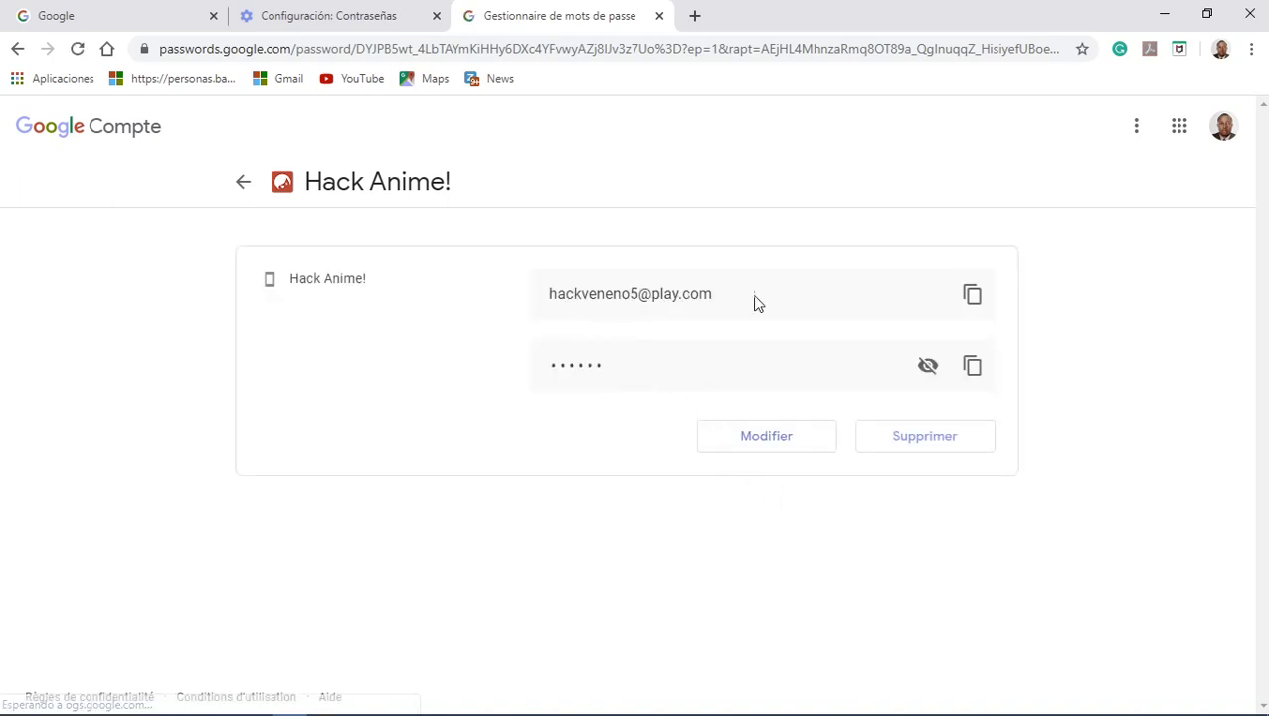
# Reveal the stored password of the Hack Anime! entry and hide it again.
pyautogui.click(925, 367)
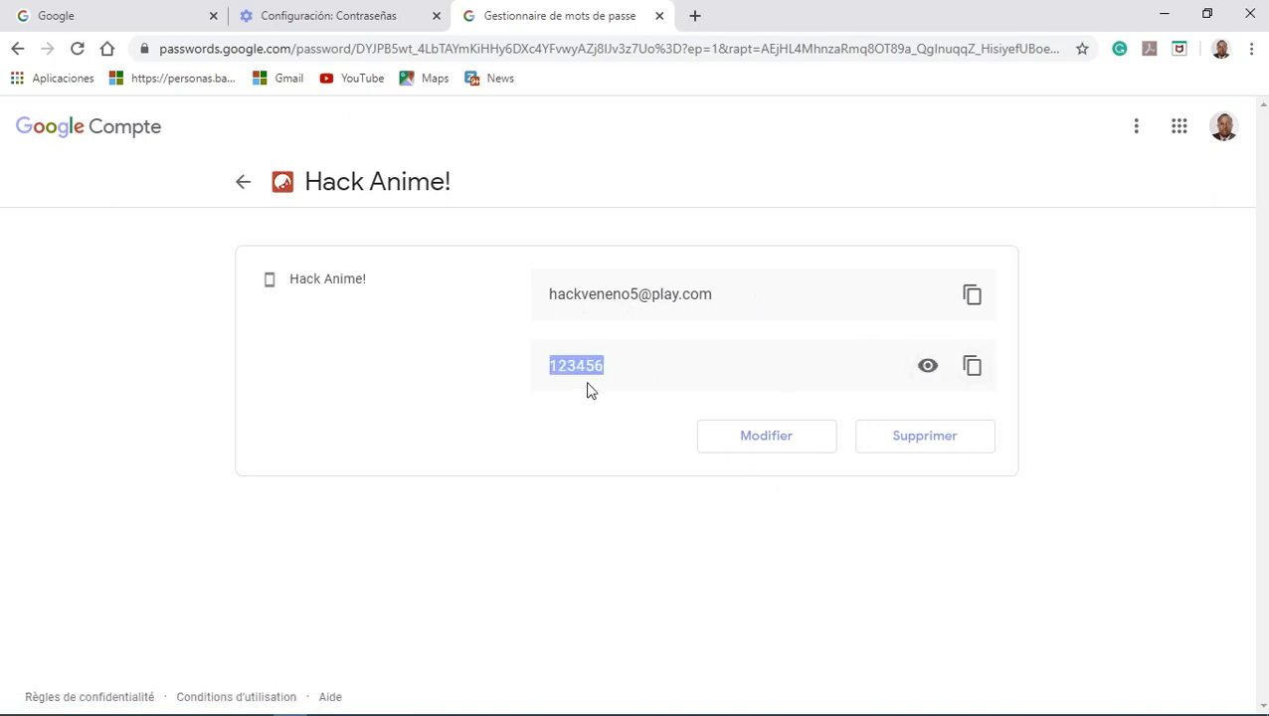
pyautogui.click(924, 368)
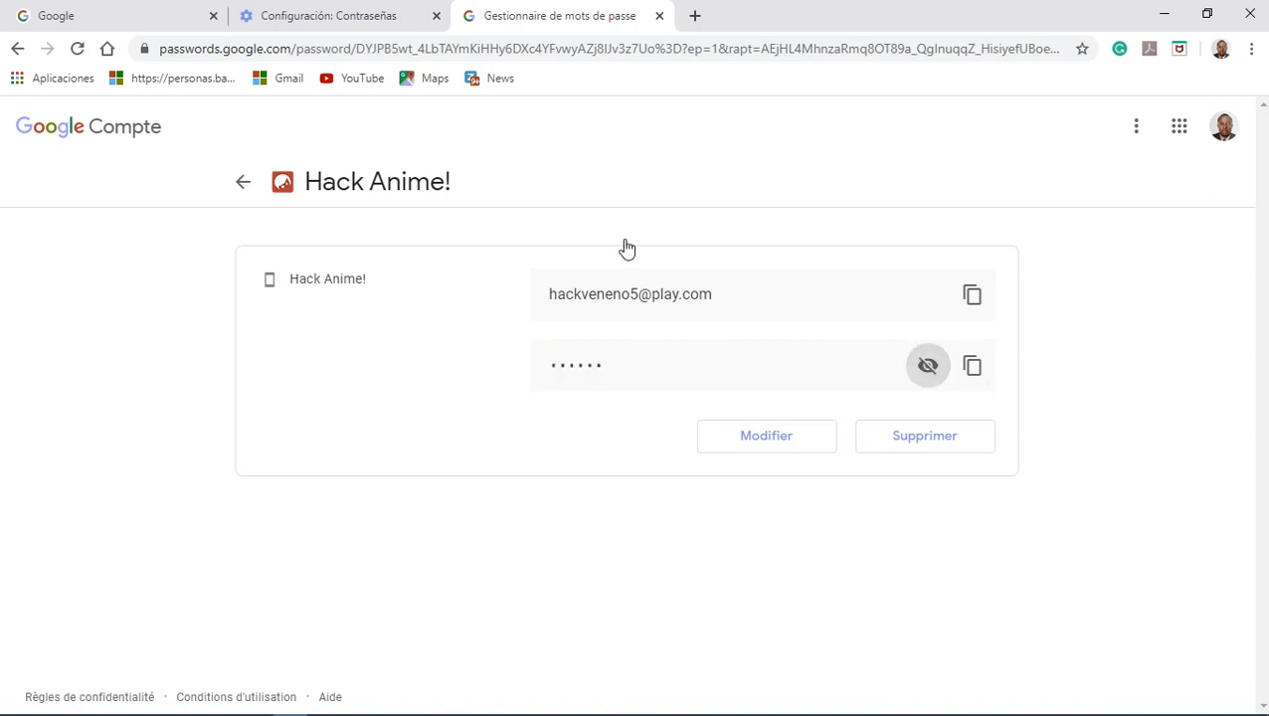
# Return to Chrome's password settings and review the saved passwords and the sites whose passwords are never saved.
pyautogui.click(351, 22)
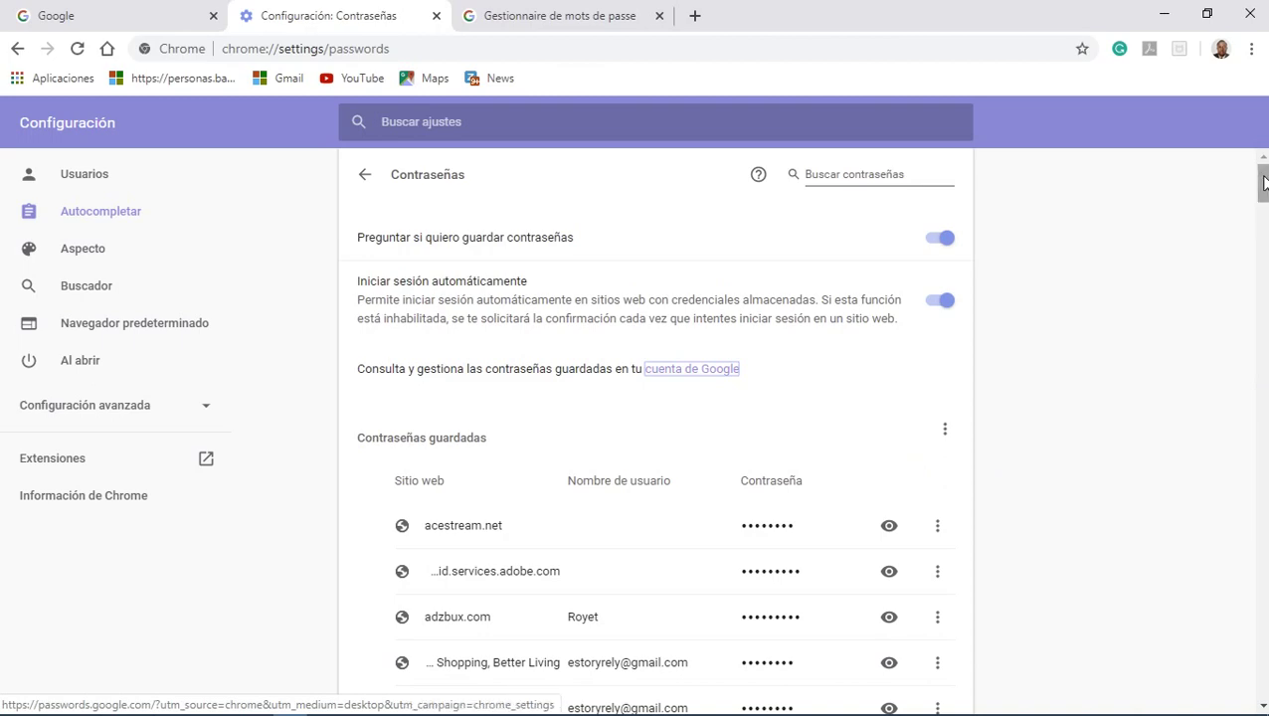
pyautogui.moveTo(1263, 182); pyautogui.dragTo(1260, 112)
pyautogui.moveTo(1265, 191); pyautogui.dragTo(1263, 301)
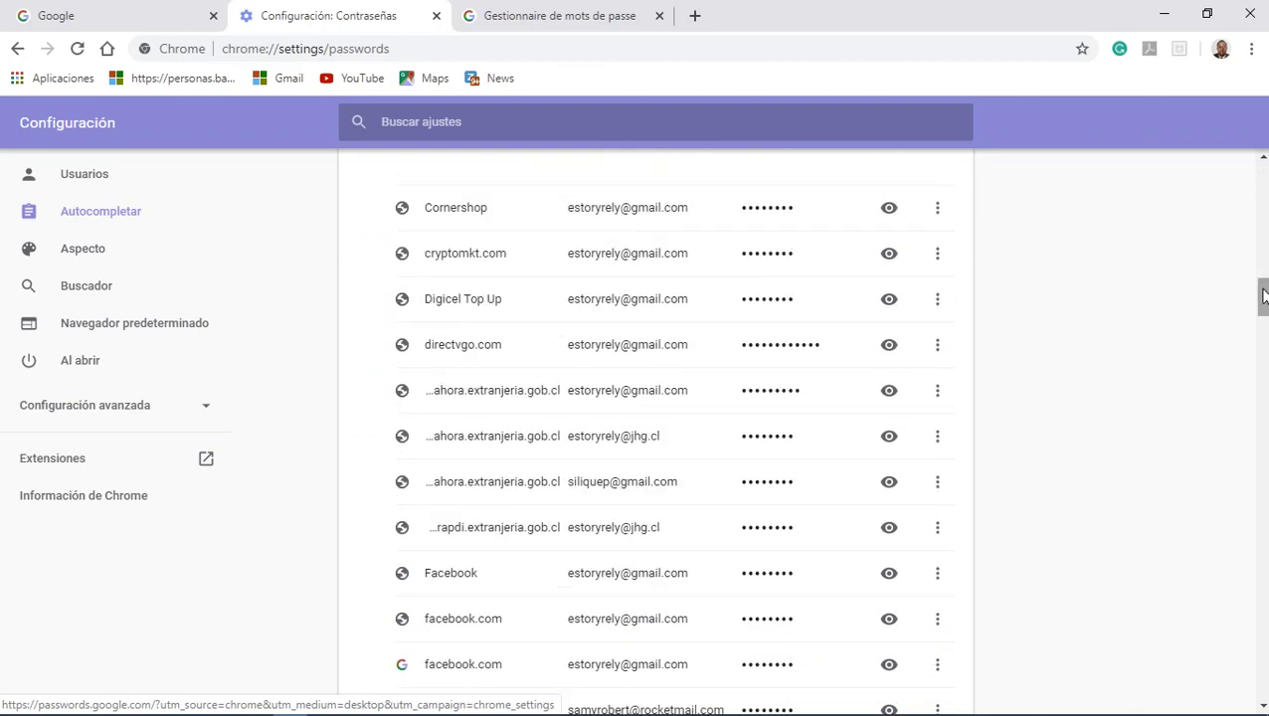
pyautogui.moveTo(1264, 295); pyautogui.dragTo(1264, 626)
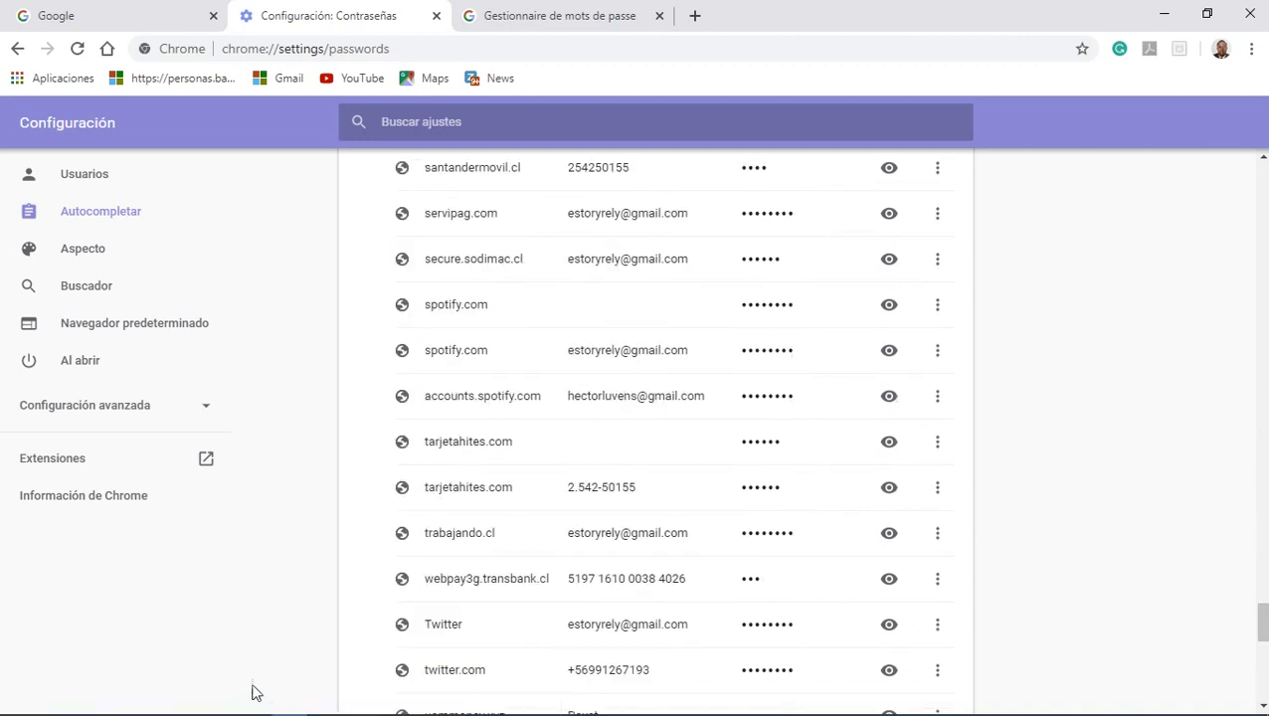
pyautogui.moveTo(1264, 701); pyautogui.dragTo(1262, 706)
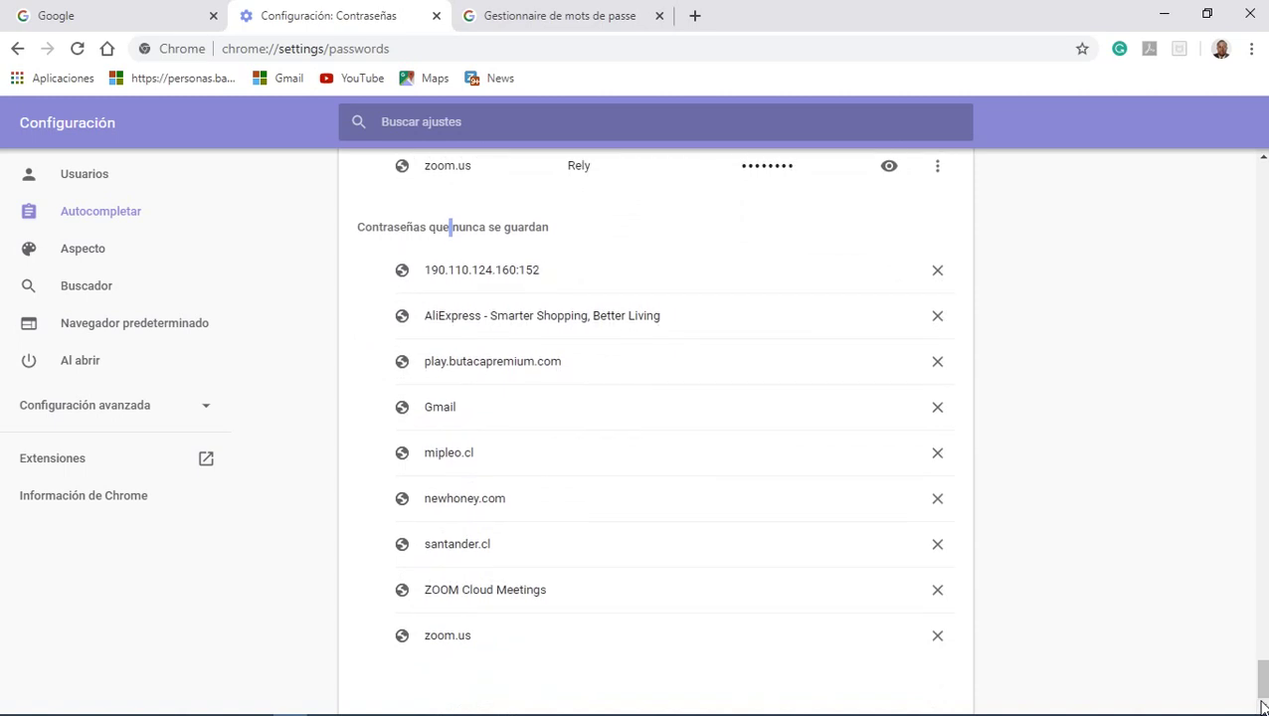
pyautogui.moveTo(1261, 678); pyautogui.dragTo(1262, 298)
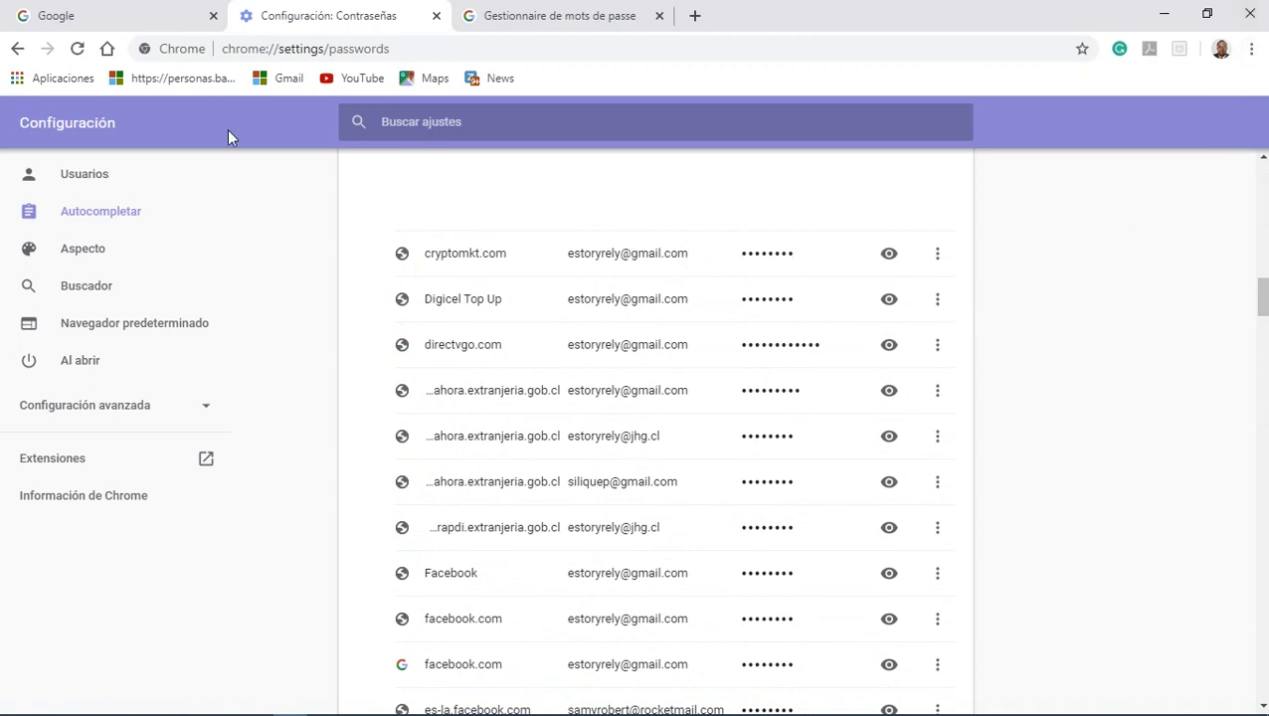
pyautogui.click(161, 15)
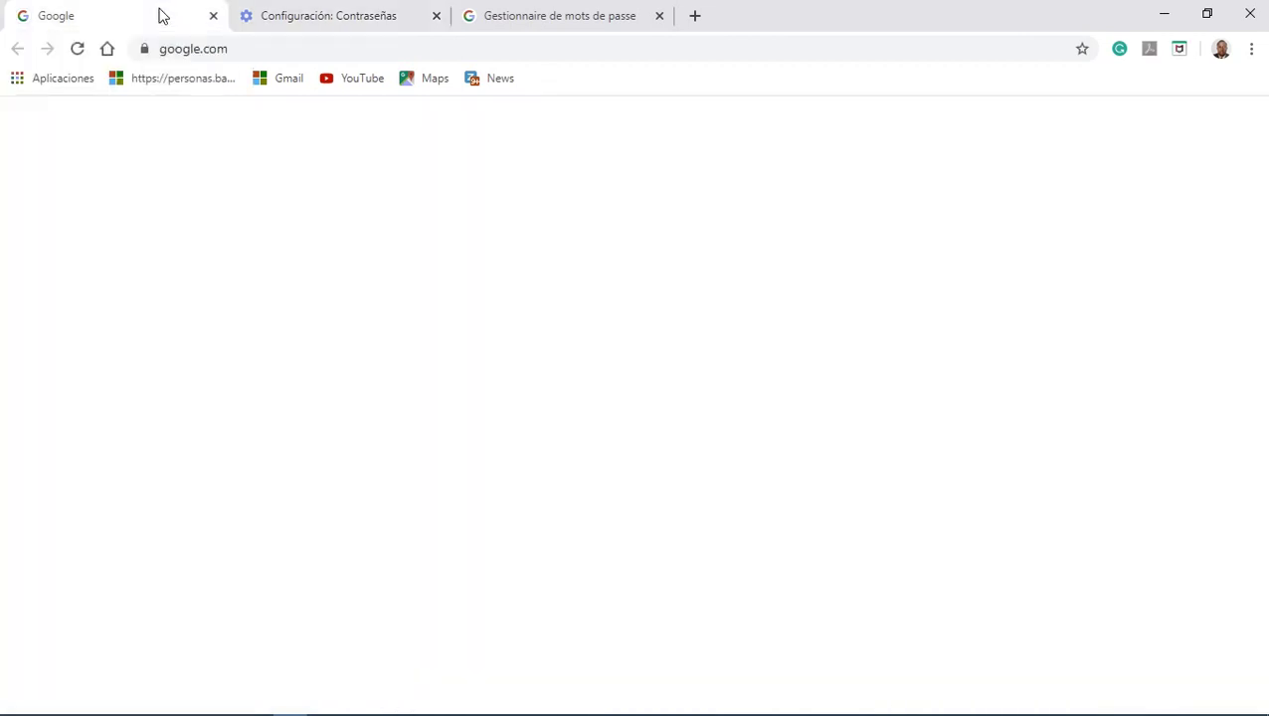
pyautogui.click(217, 99)
pyautogui.hotkey('ctrl', 'a')
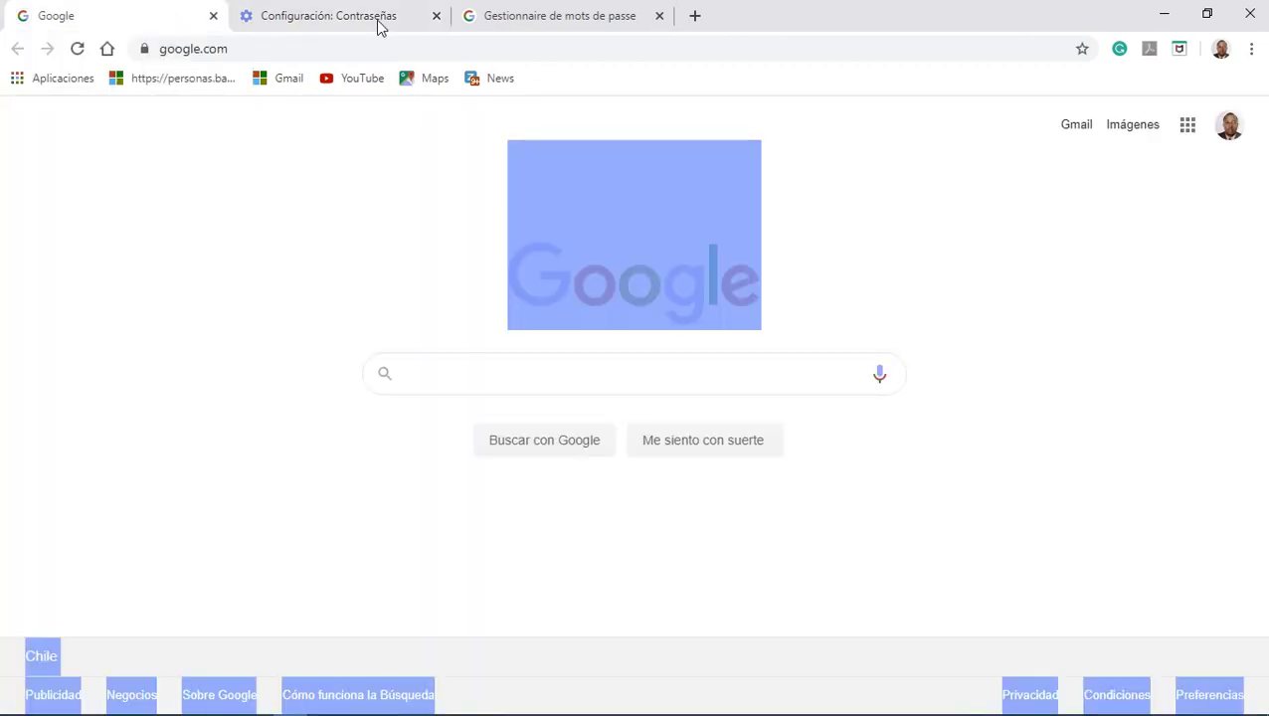